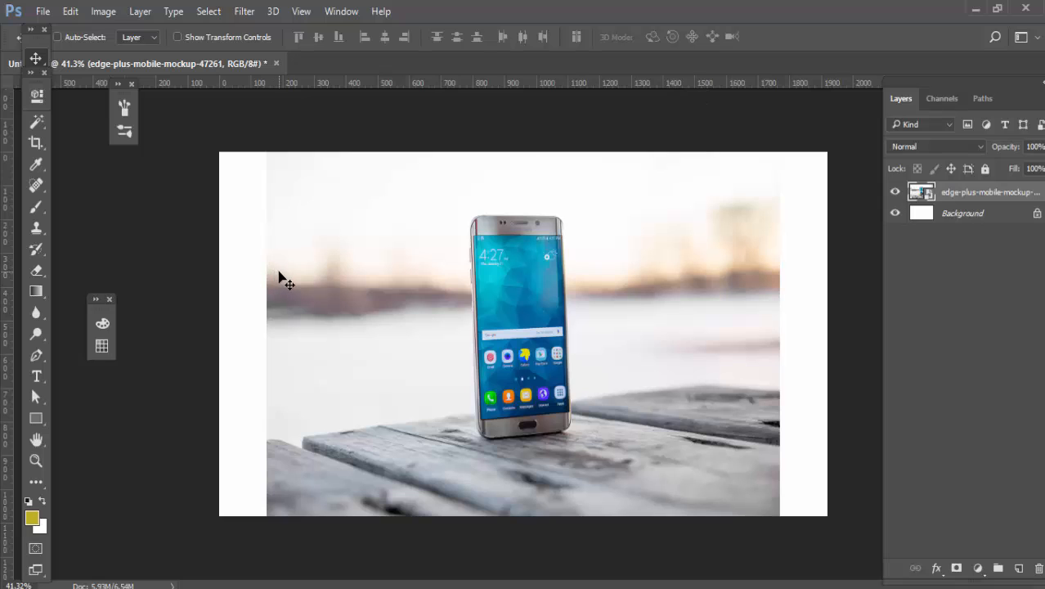
Step: Extend the canvas slightly above the photo and past its right edge with the Crop tool
click(37, 143)
drag(523, 160, 523, 144)
drag(831, 337, 833, 335)
click(36, 58)
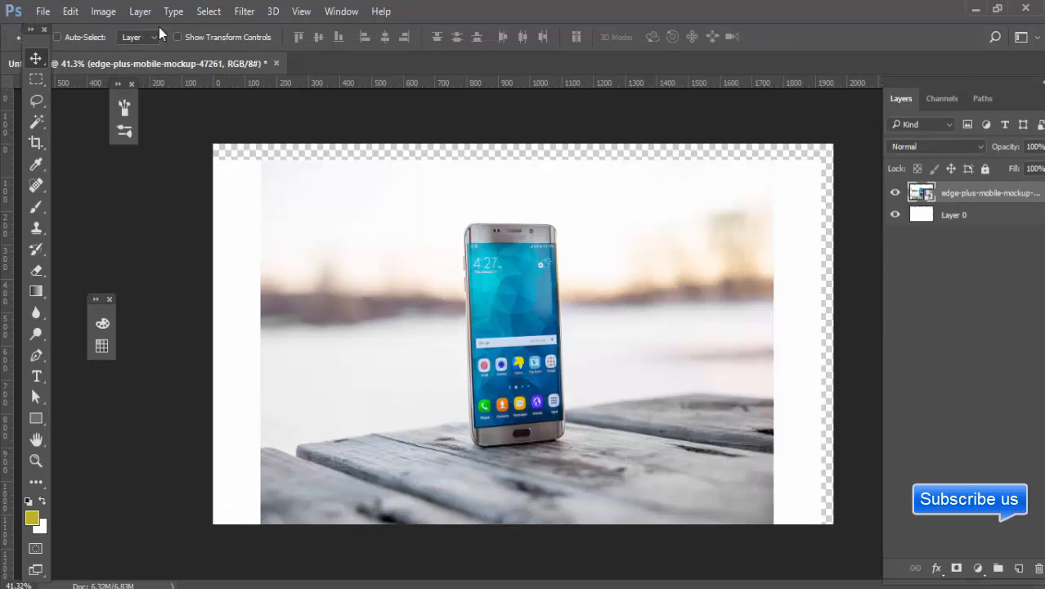
Step: Rasterize the phone mockup photo layer so it is no longer a smart object
click(71, 11)
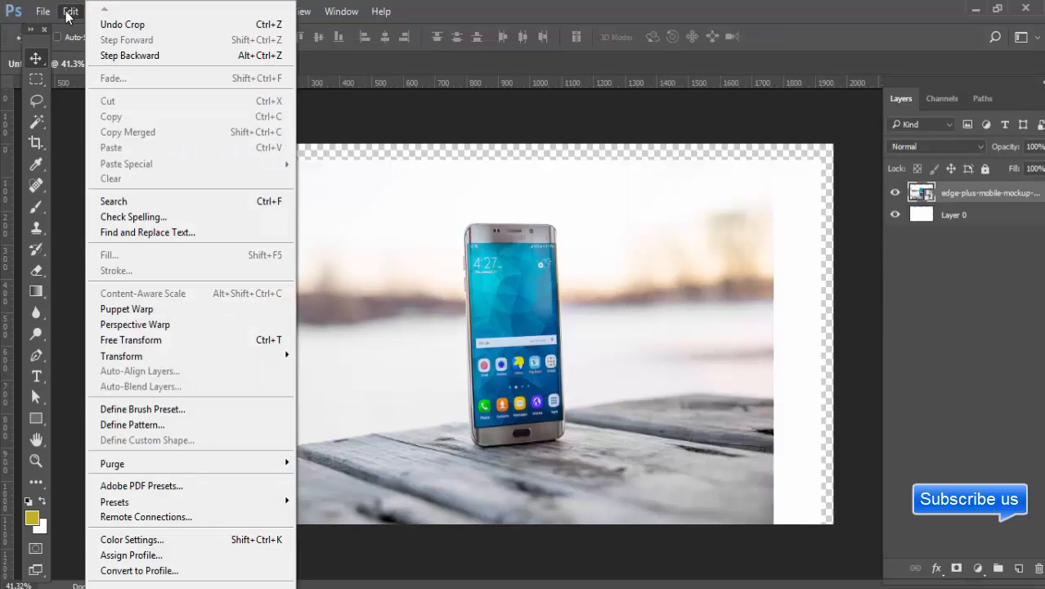
click(617, 7)
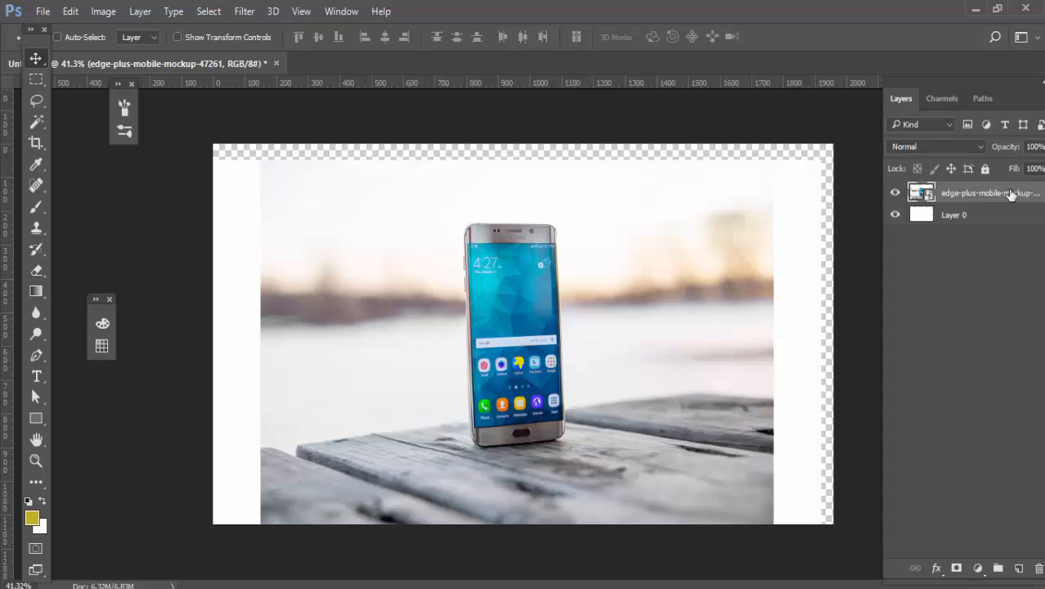
right_click(1011, 193)
click(753, 360)
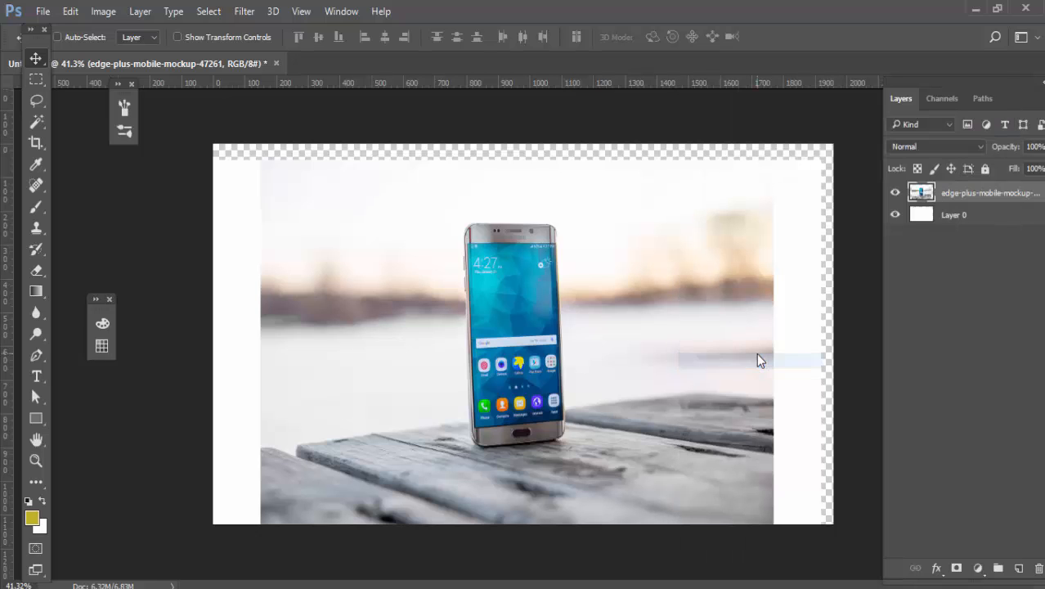
Step: Stretch the phone photo with Content-Aware Scale to fill the whole canvas, shifting the phone left of centre
click(68, 12)
click(139, 293)
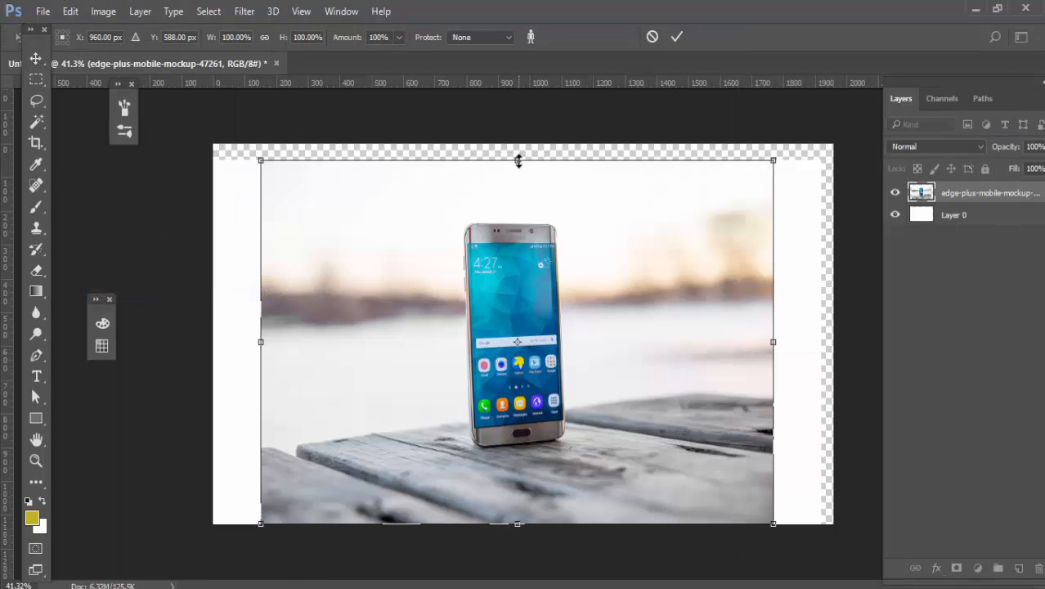
drag(515, 152, 515, 146)
drag(773, 334, 832, 334)
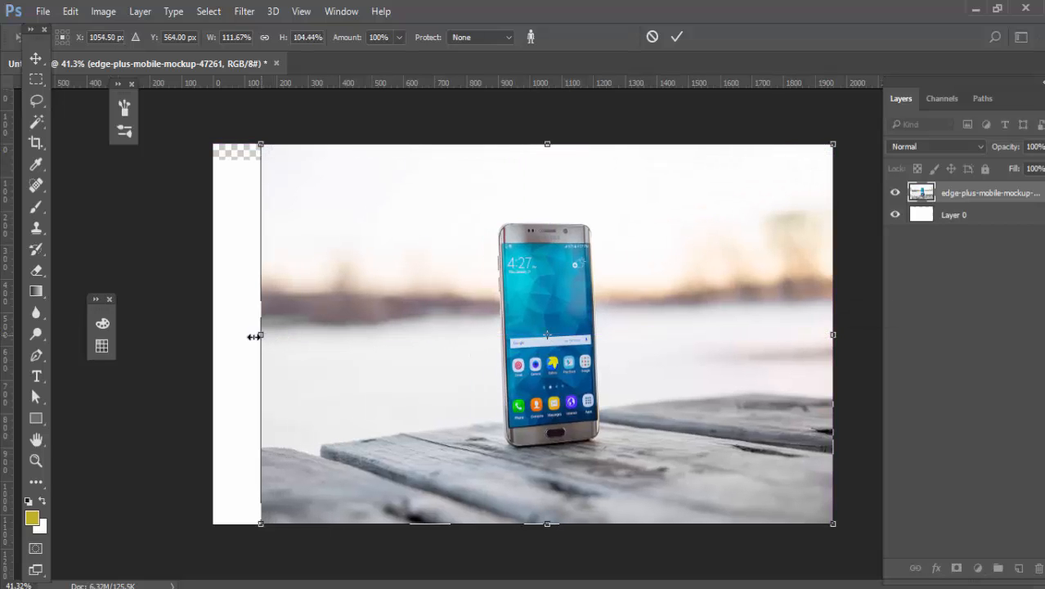
drag(255, 336, 109, 334)
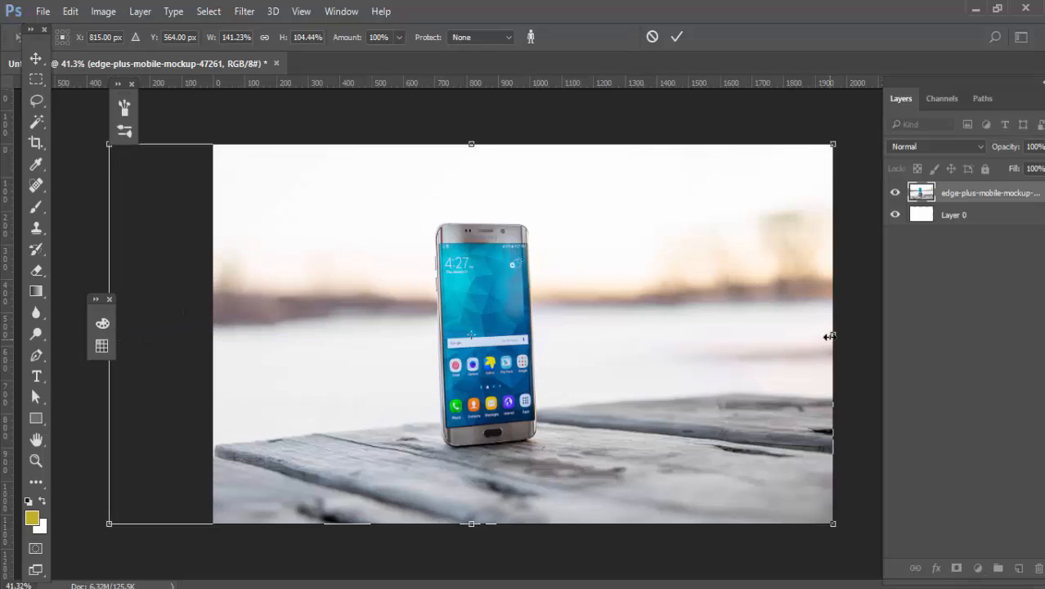
drag(828, 335, 851, 335)
drag(741, 344, 715, 343)
drag(834, 334, 853, 334)
drag(758, 352, 738, 358)
drag(54, 332, 25, 331)
key(Return)
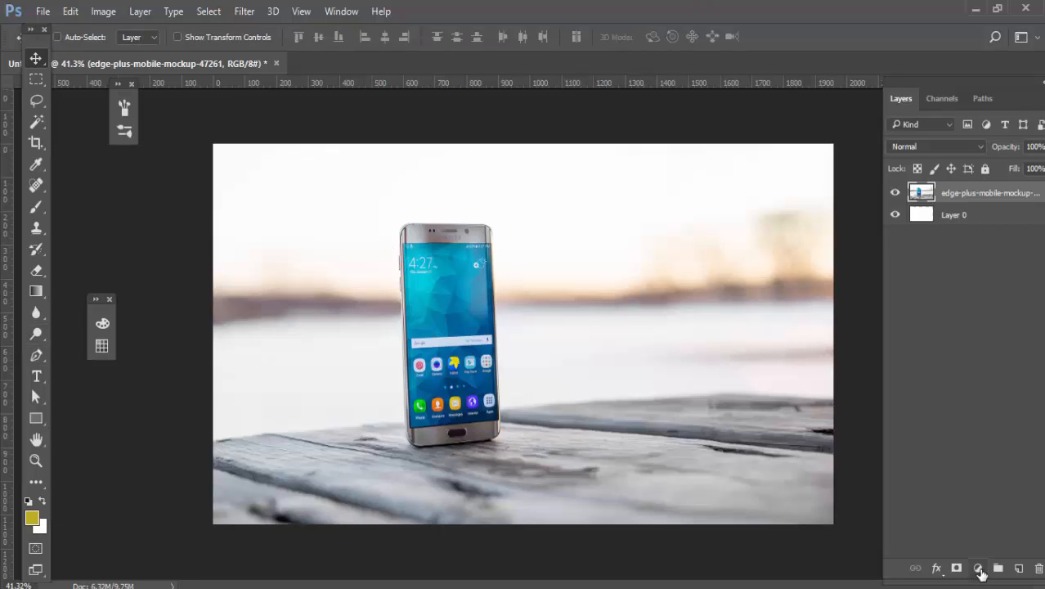
Step: Add a Levels adjustment layer with the black input at 48 and the white input at 240
click(978, 568)
click(933, 292)
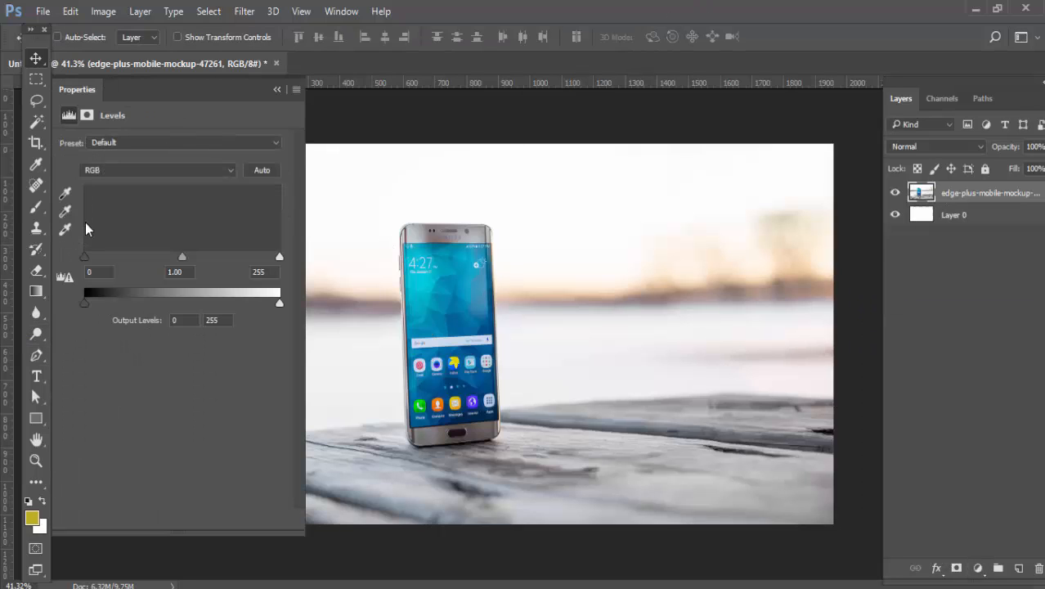
drag(85, 260, 124, 261)
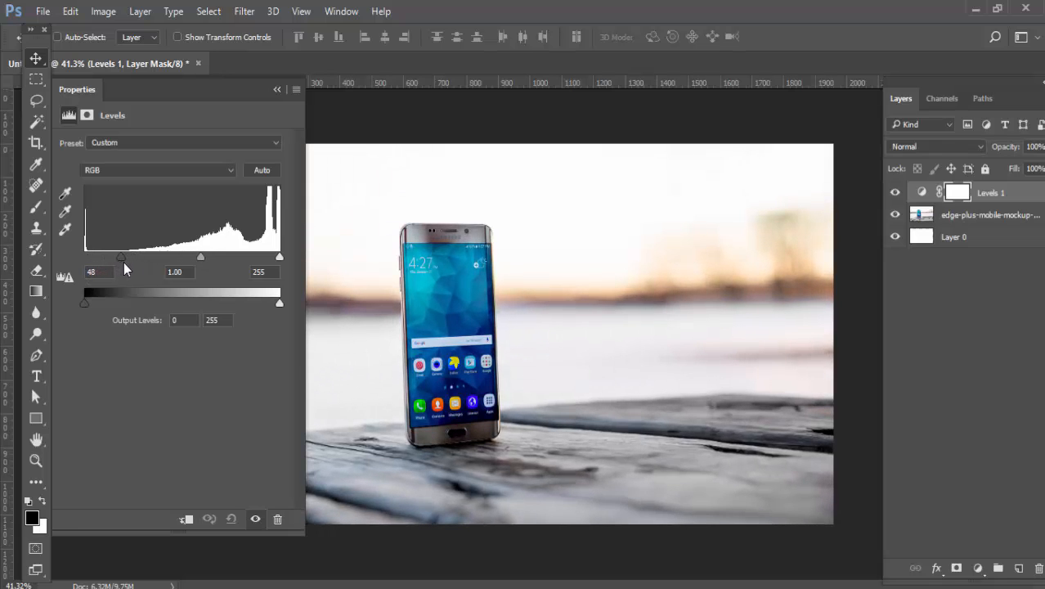
drag(275, 259, 268, 260)
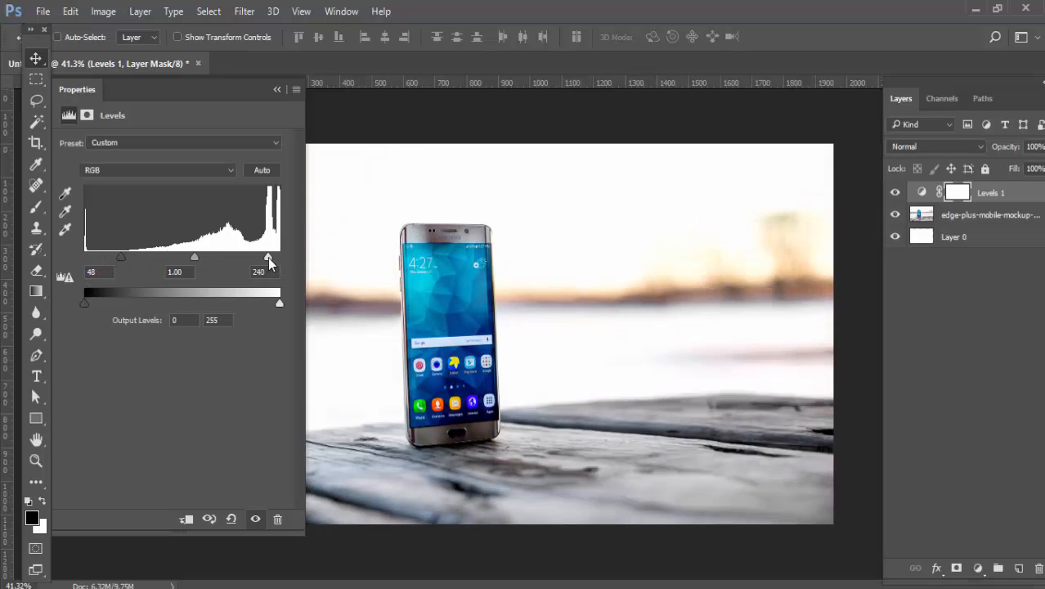
click(277, 90)
Step: Add a Curves adjustment layer with adjusted shadows and highlights, and duplicate the phone photo layer
click(978, 567)
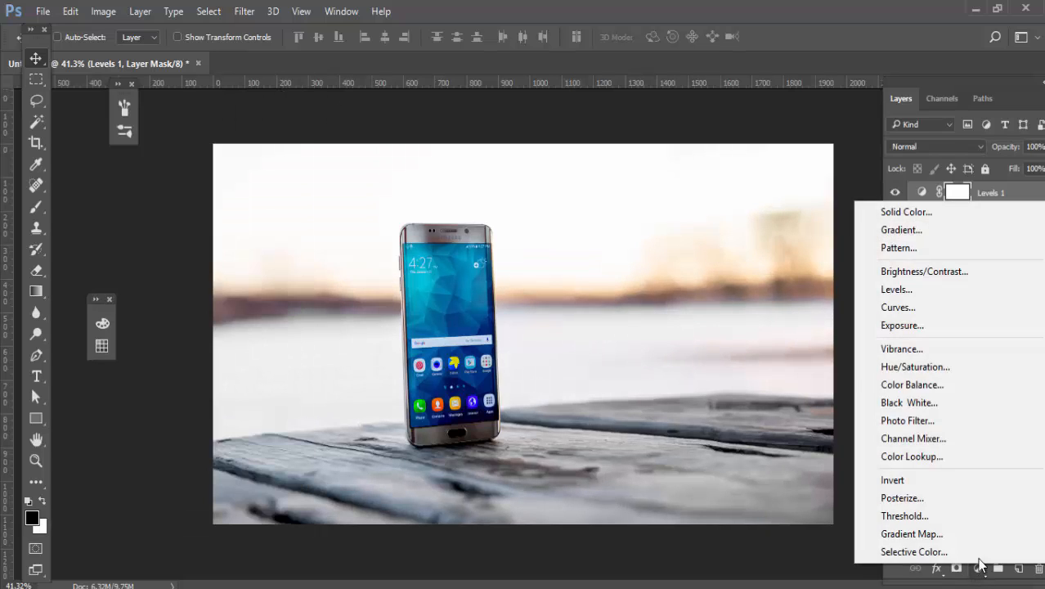
click(901, 305)
mouse_move(130, 337)
mouse_down()
mouse_move(130, 353)
mouse_move(132, 344)
mouse_up()
mouse_move(223, 248)
mouse_down()
mouse_move(232, 260)
mouse_move(235, 244)
mouse_up()
click(277, 88)
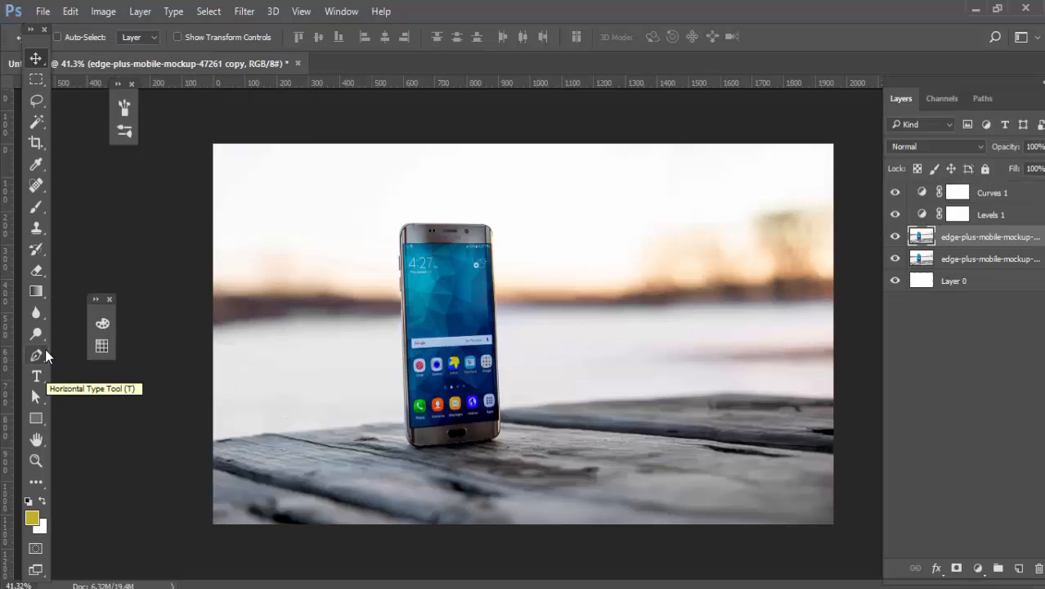
Step: Trace the phone's screen with the Pen tool and convert the path into a new anti-aliased selection with a 1-pixel feather
click(36, 355)
scroll(434, 250, up, 2)
scroll(334, 219, up, 3)
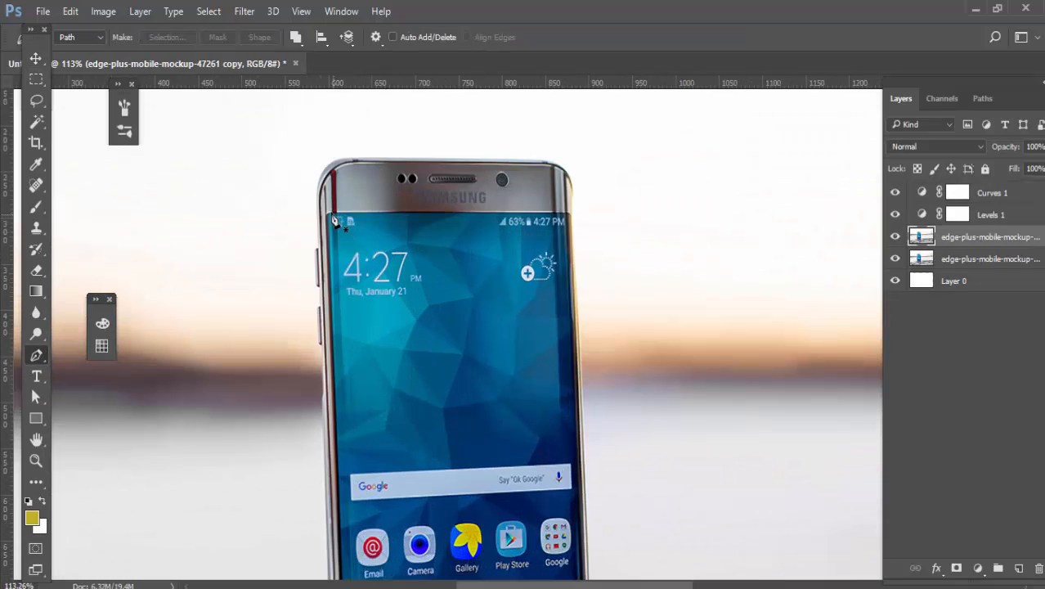
scroll(375, 220, down, 2)
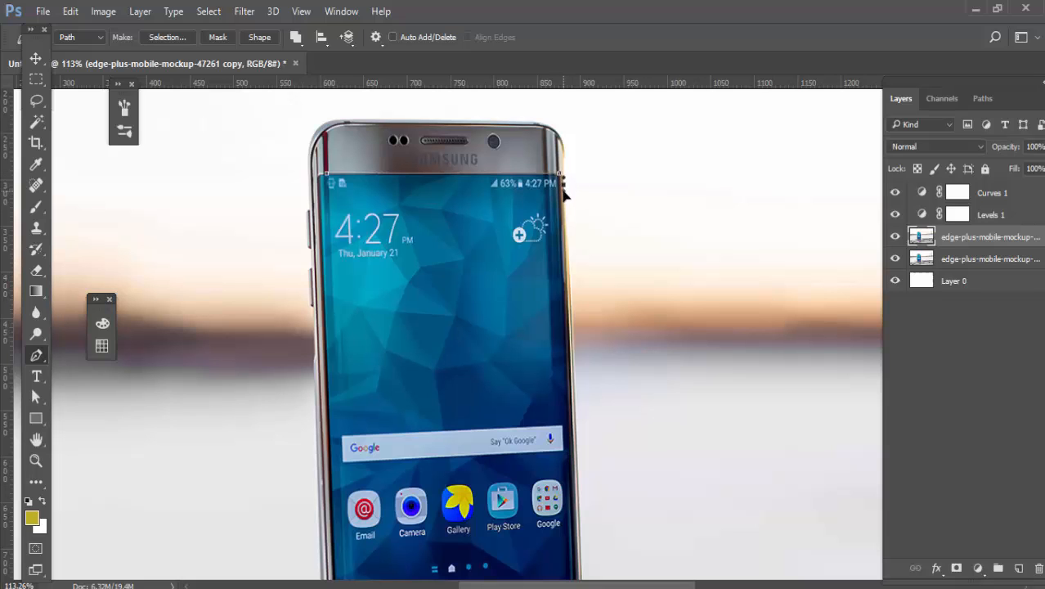
scroll(568, 195, down, 5)
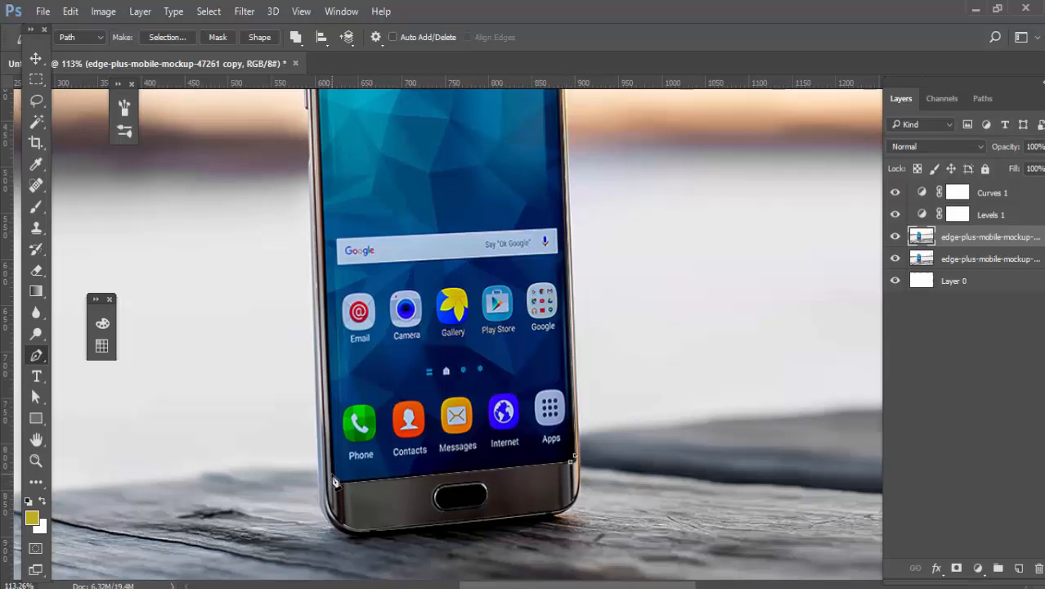
scroll(334, 470, up, 8)
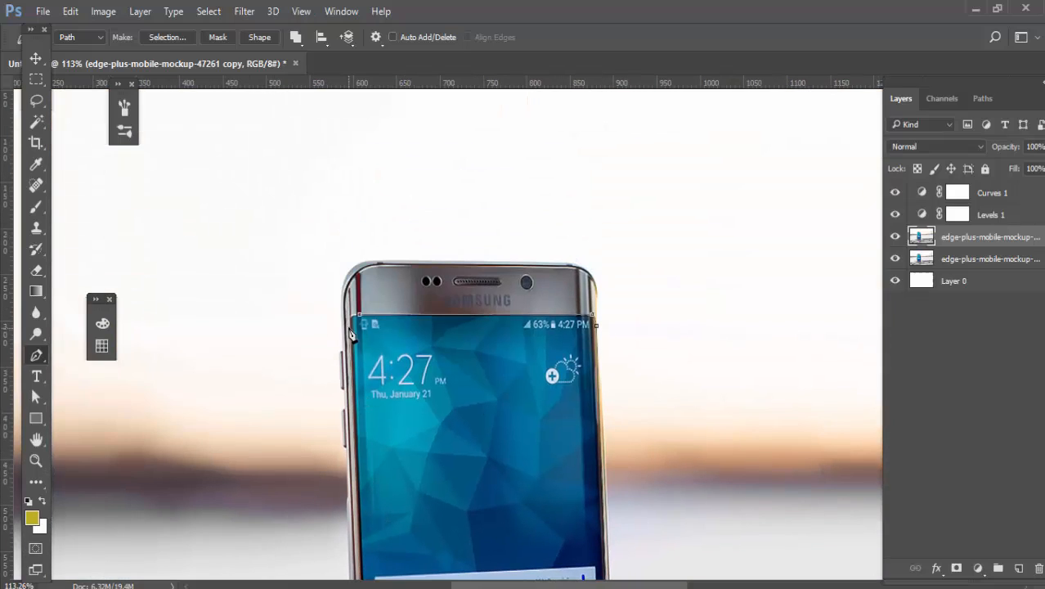
right_click(401, 332)
click(452, 254)
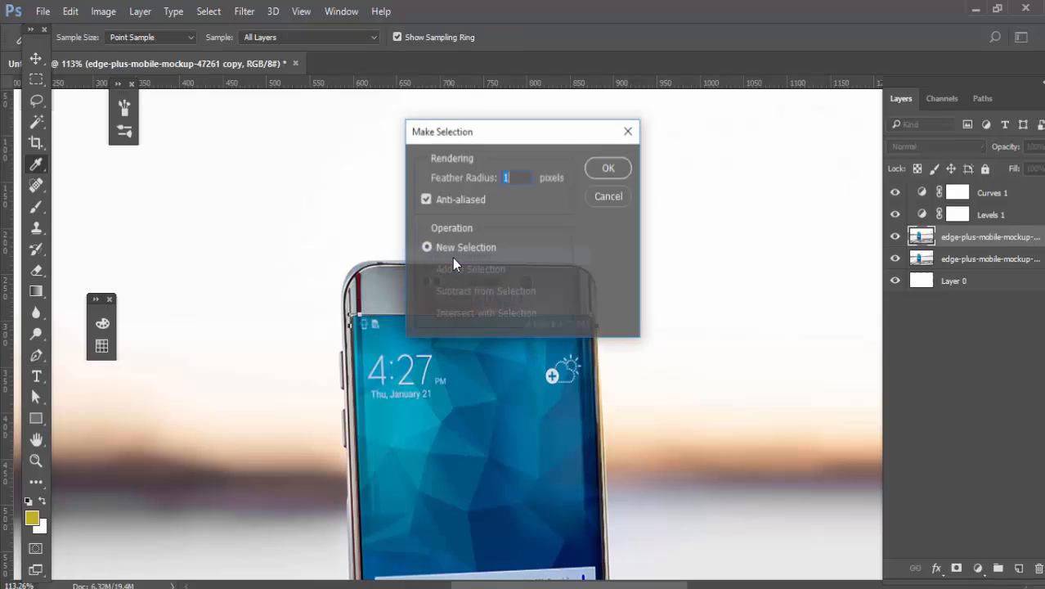
click(617, 171)
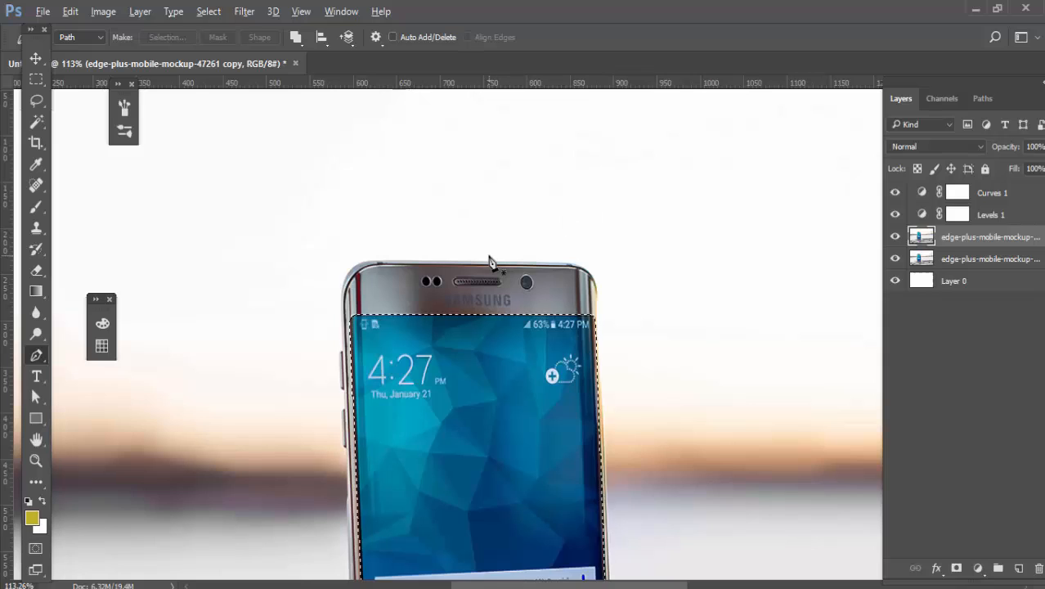
Step: Mask the duplicated phone layer to the screen selection and hide that layer, keeping the original photo visible
scroll(490, 262, down, 4)
click(956, 568)
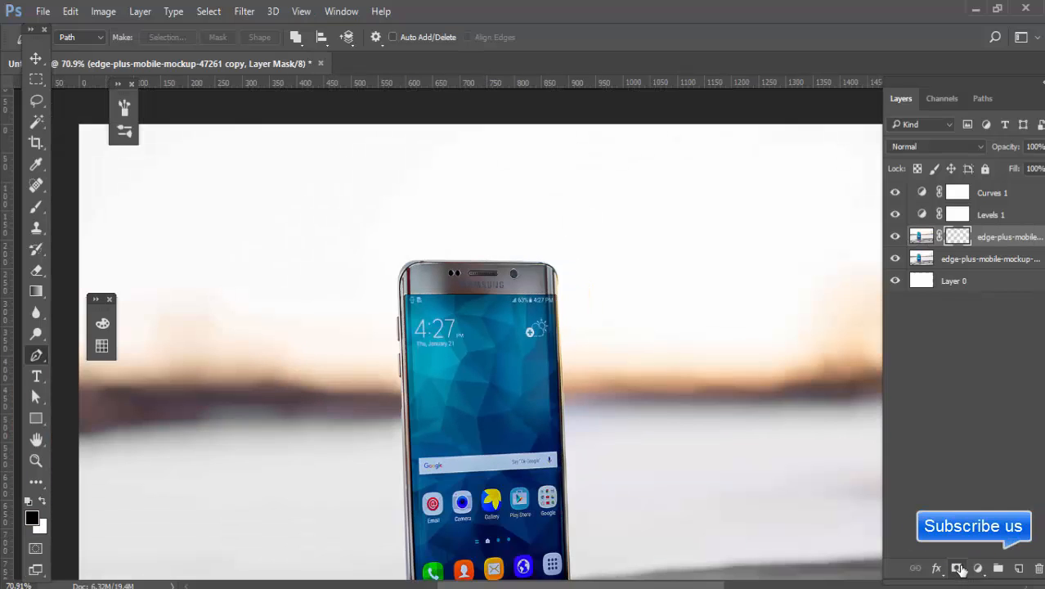
click(897, 237)
click(897, 260)
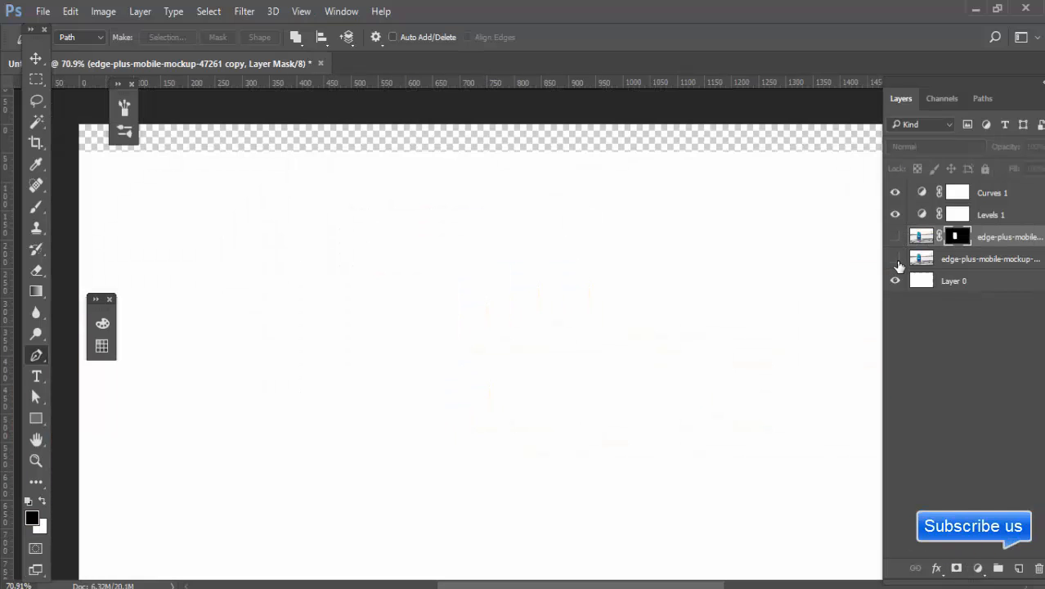
click(896, 237)
click(896, 237)
click(897, 260)
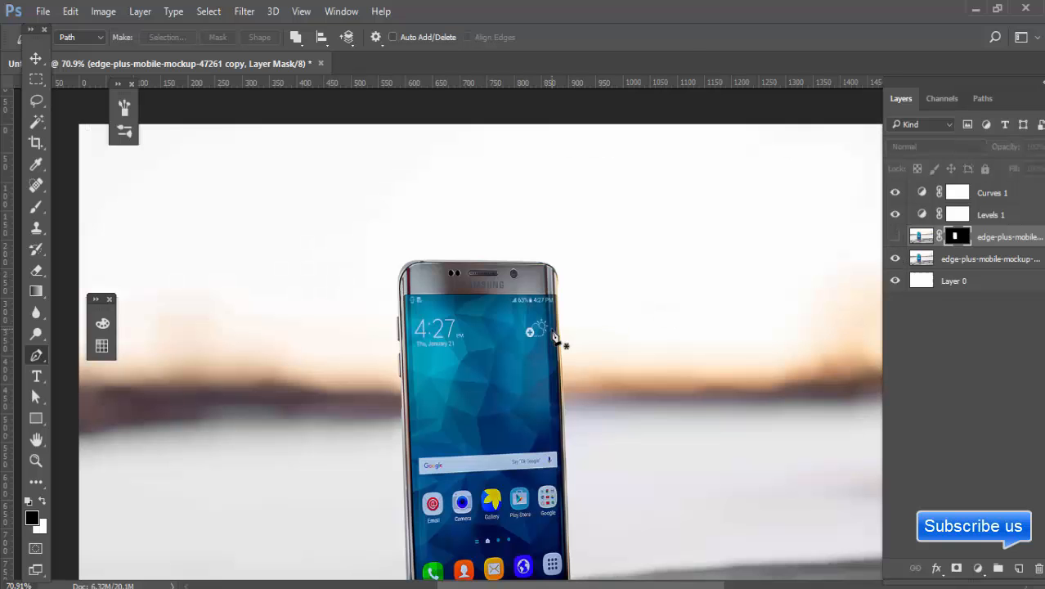
Step: Place the conifer-daylight-environment-338936 forest image as an embedded layer above the masked phone layer
key(v)
key(ctrl+0)
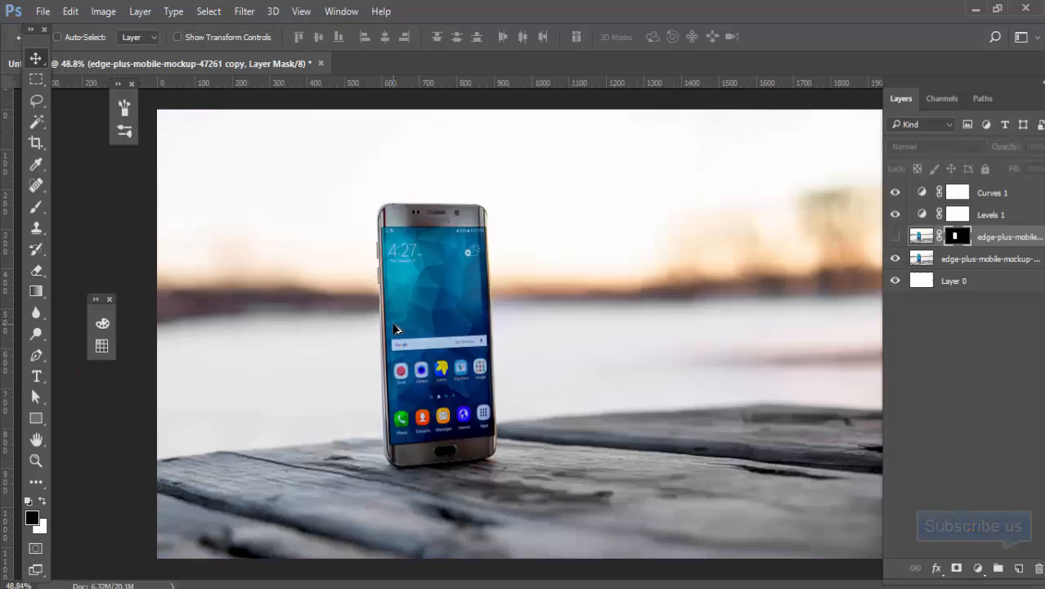
click(38, 11)
click(120, 315)
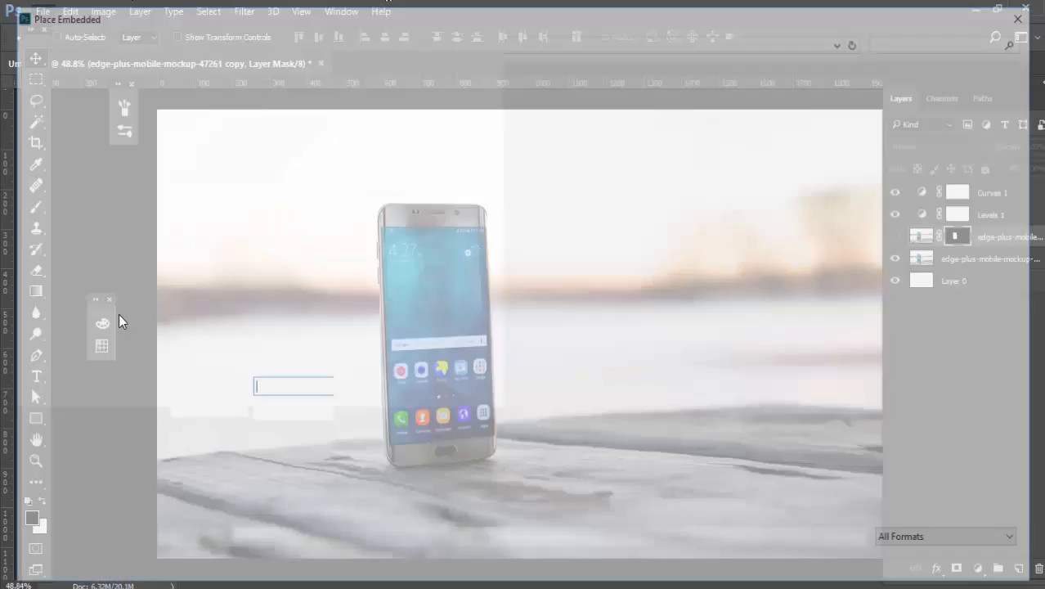
click(279, 116)
double_click(279, 116)
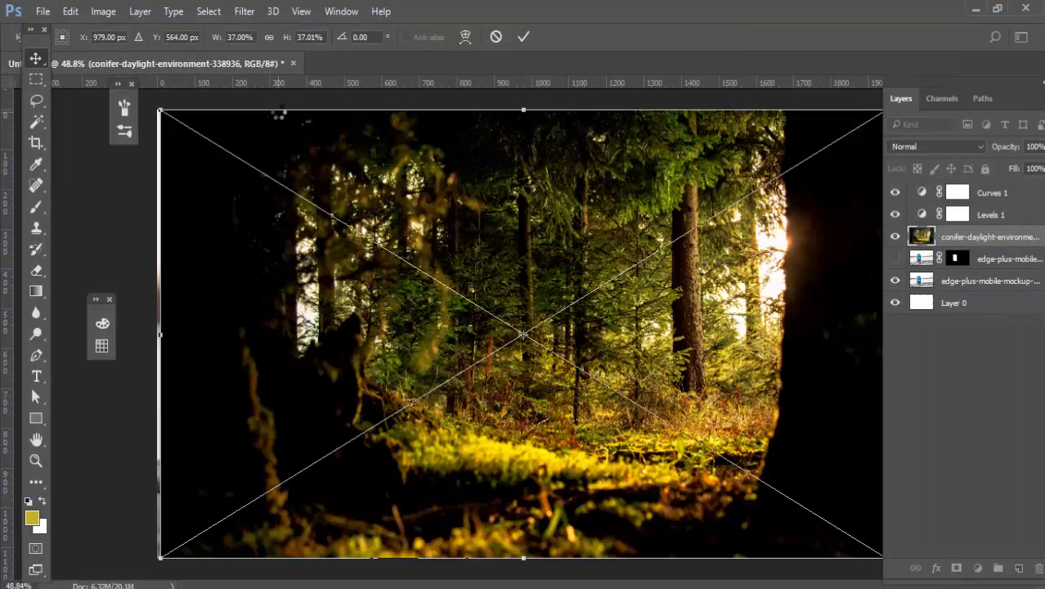
key(Return)
Step: Lower the forest layer's opacity to position it up and left over the phone, and set its opacity back to 100%
scroll(677, 300, down, 2)
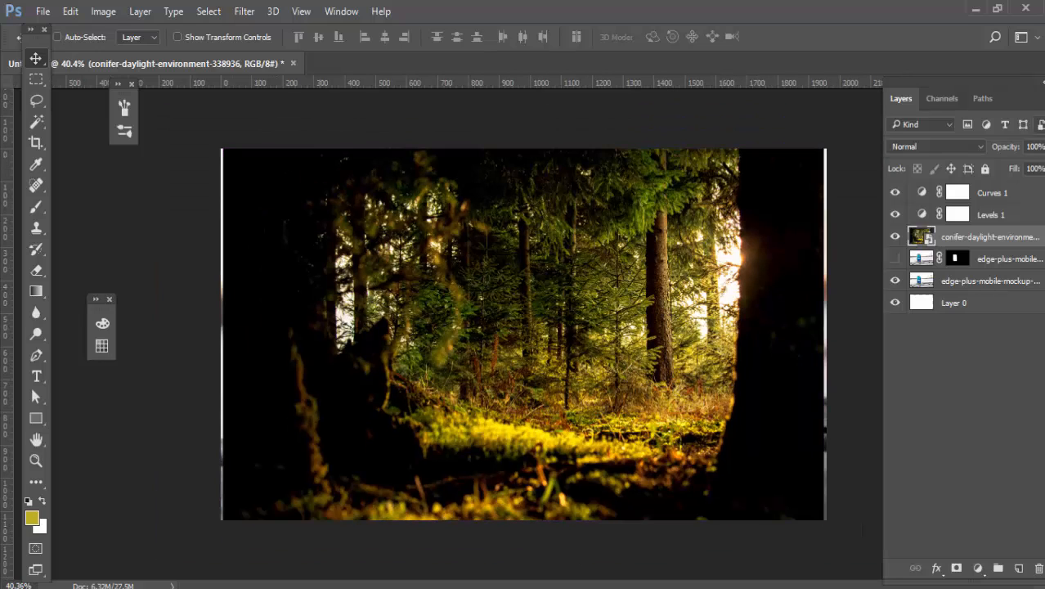
drag(973, 85, 964, 83)
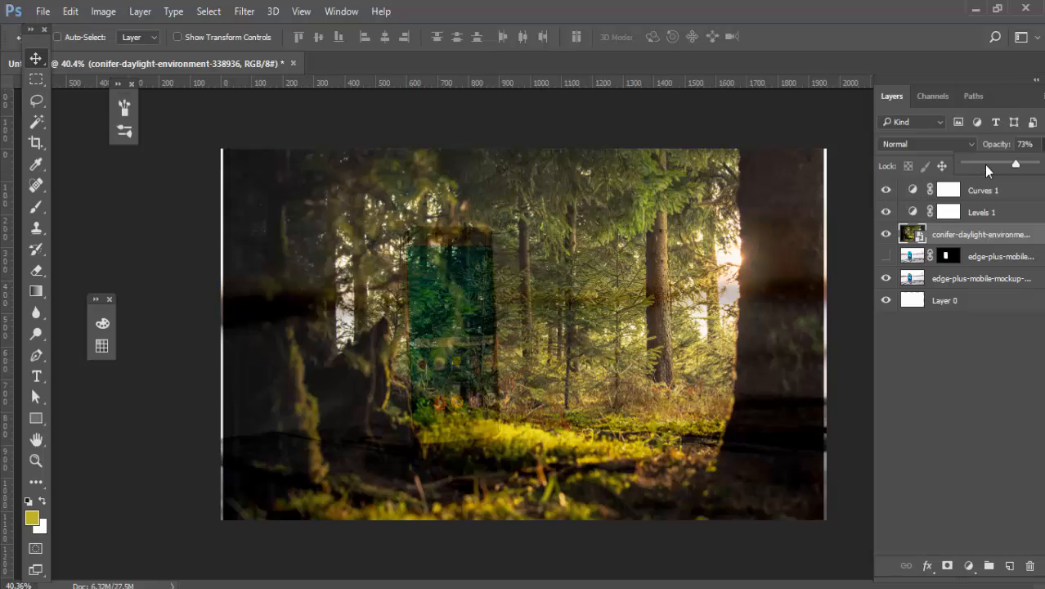
click(985, 164)
drag(617, 386, 559, 356)
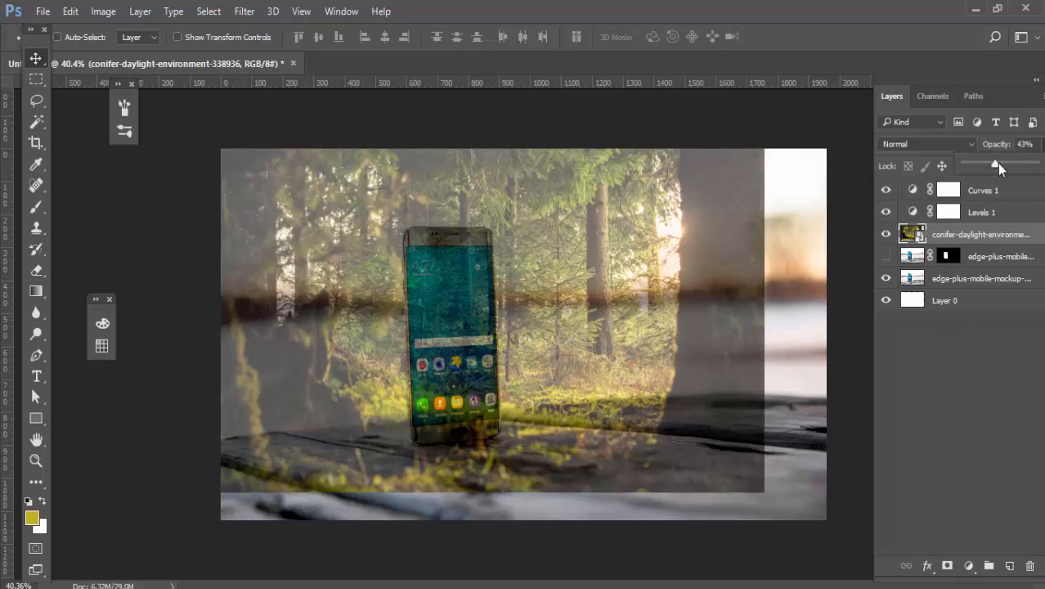
drag(996, 162, 1031, 184)
Step: Mask the forest layer to the phone screen's shape and move it above the Curves adjustment layer
ctrl+click(941, 258)
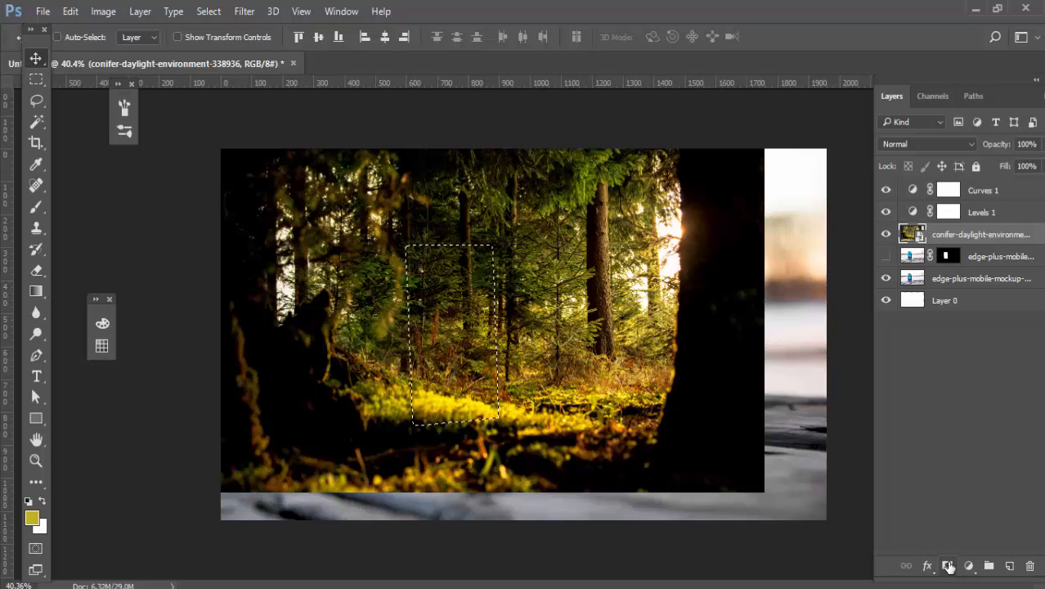
click(948, 566)
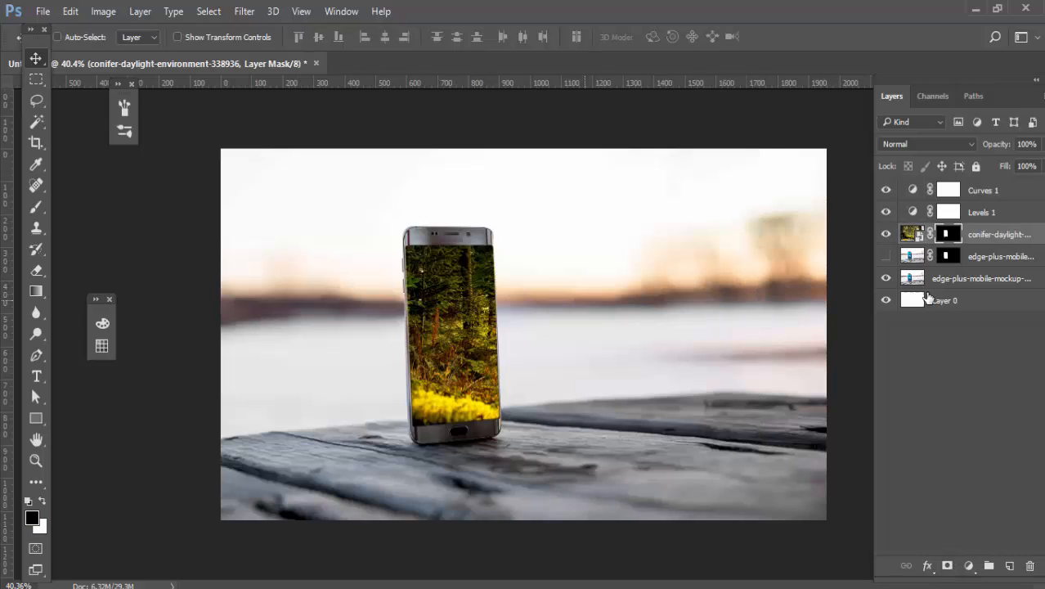
drag(999, 245, 985, 189)
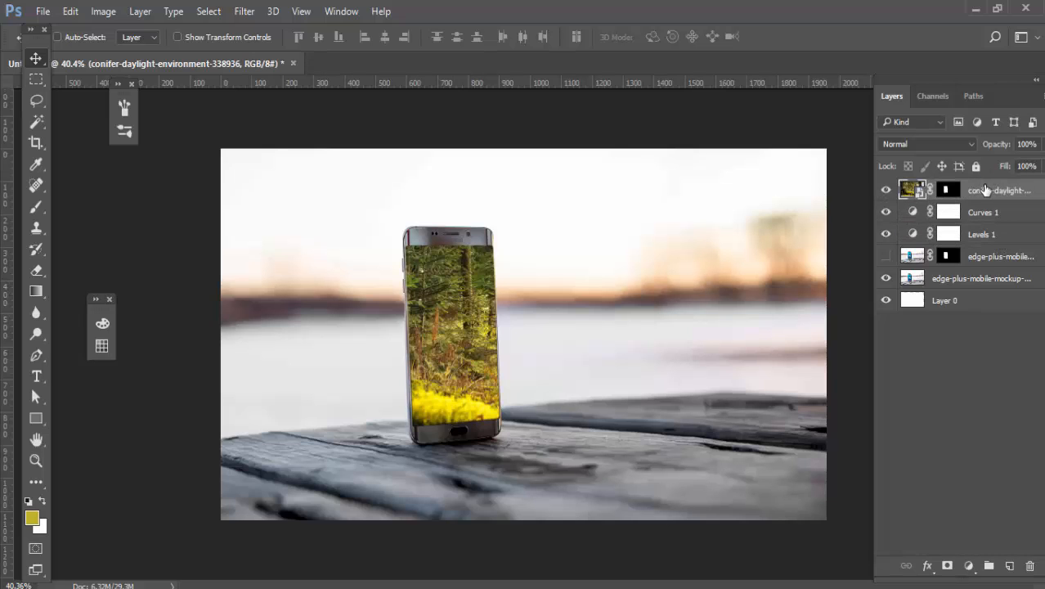
Step: Create a new empty layer on top and clip it to the forest layer
scroll(495, 343, up, 2)
click(1008, 565)
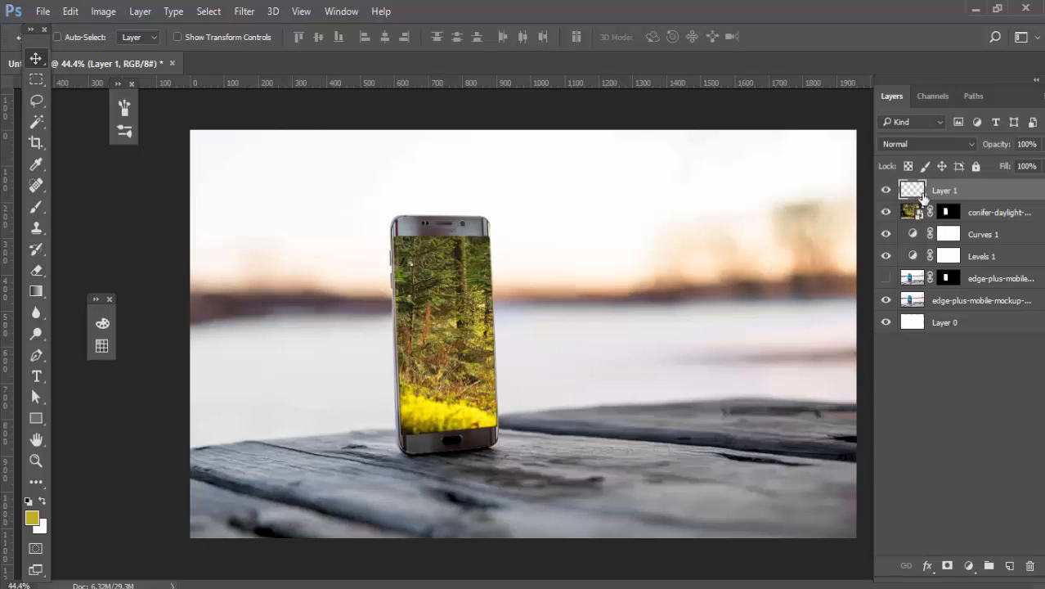
right_click(924, 197)
click(726, 372)
Step: Paint dark shading over the phone screen's left side on the clipped layer with a soft 743-pixel brush at 51% flow
key(b)
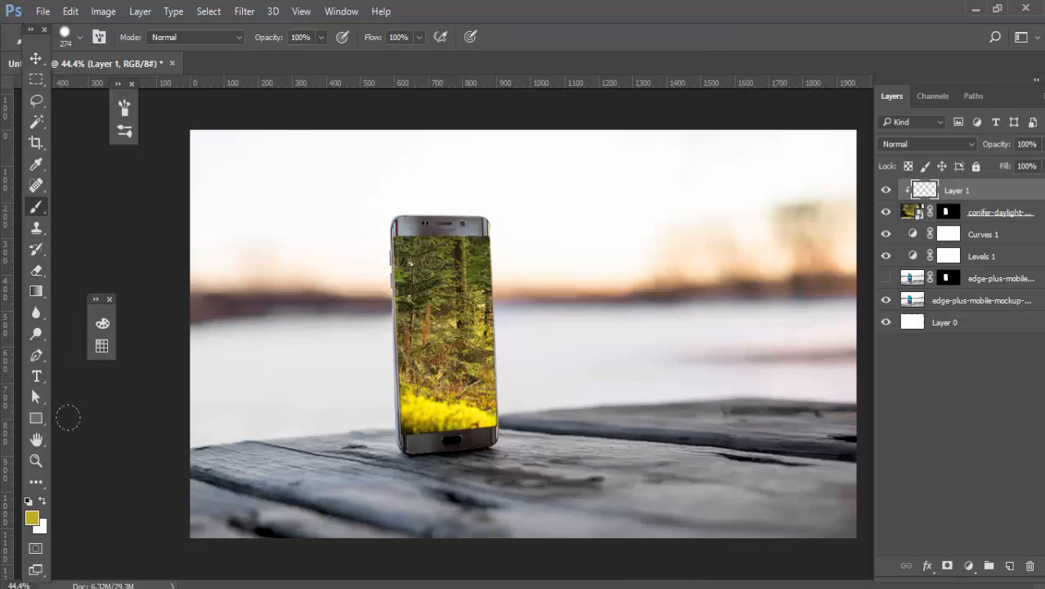
click(32, 516)
mouse_move(624, 254)
mouse_down()
mouse_move(607, 244)
mouse_move(604, 256)
mouse_up()
click(944, 72)
drag(380, 57, 385, 57)
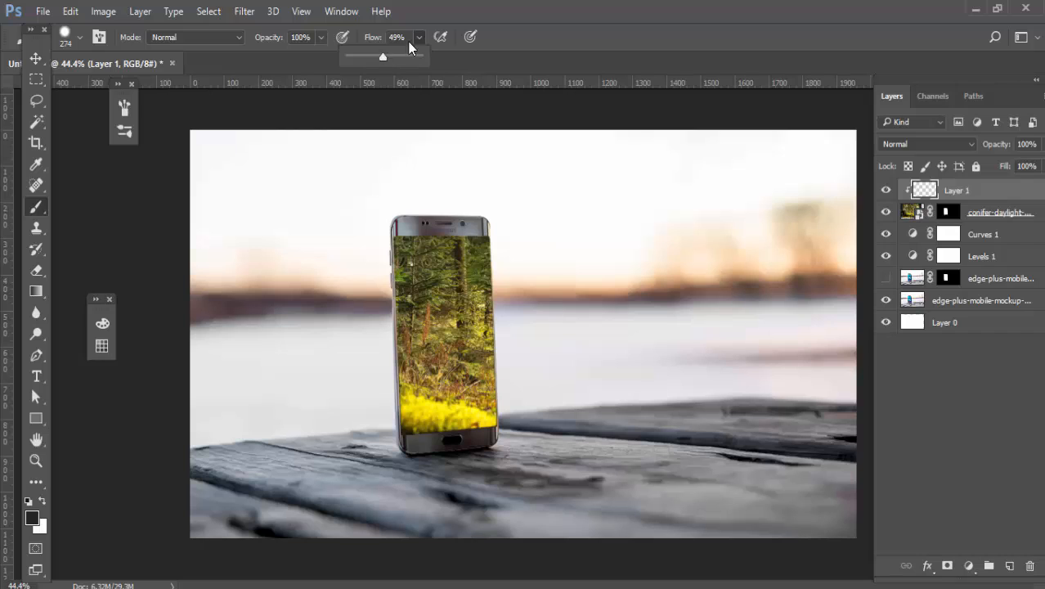
click(481, 5)
mouse_move(606, 241)
mouse_down()
mouse_move(659, 255)
mouse_move(676, 214)
mouse_move(658, 108)
mouse_up()
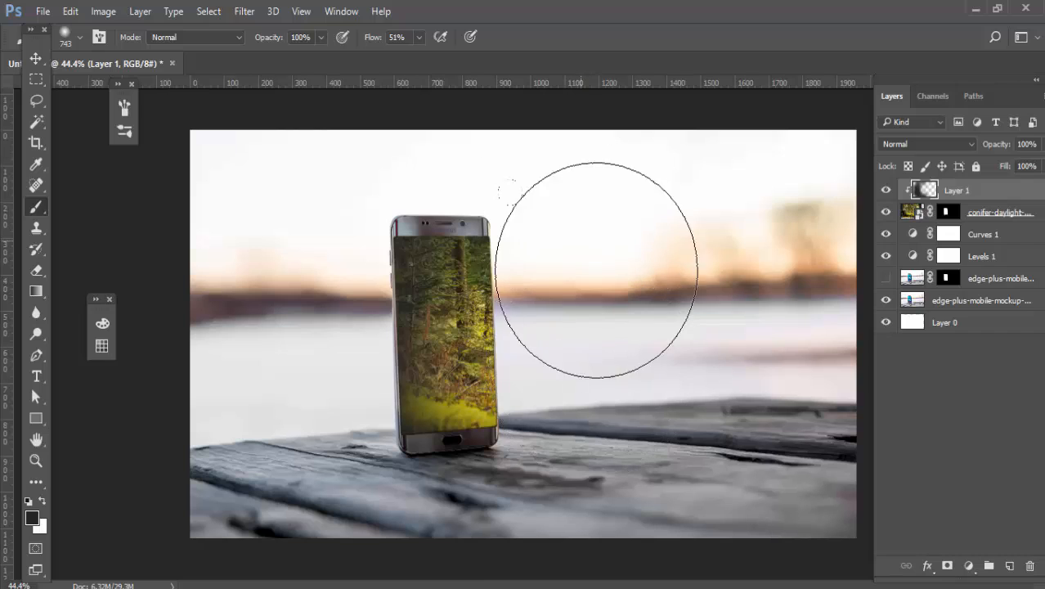
Step: Place the Bengal-Tiger-PNG-Photo image as an embedded object on top of the phone composition
key(v)
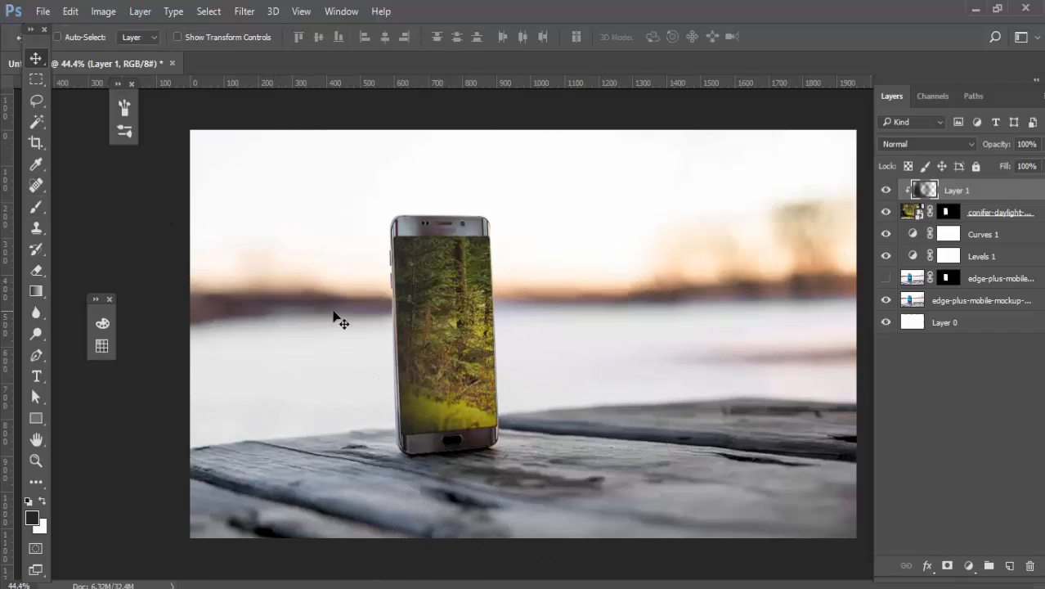
scroll(360, 315, down, 2)
scroll(358, 317, up, 1)
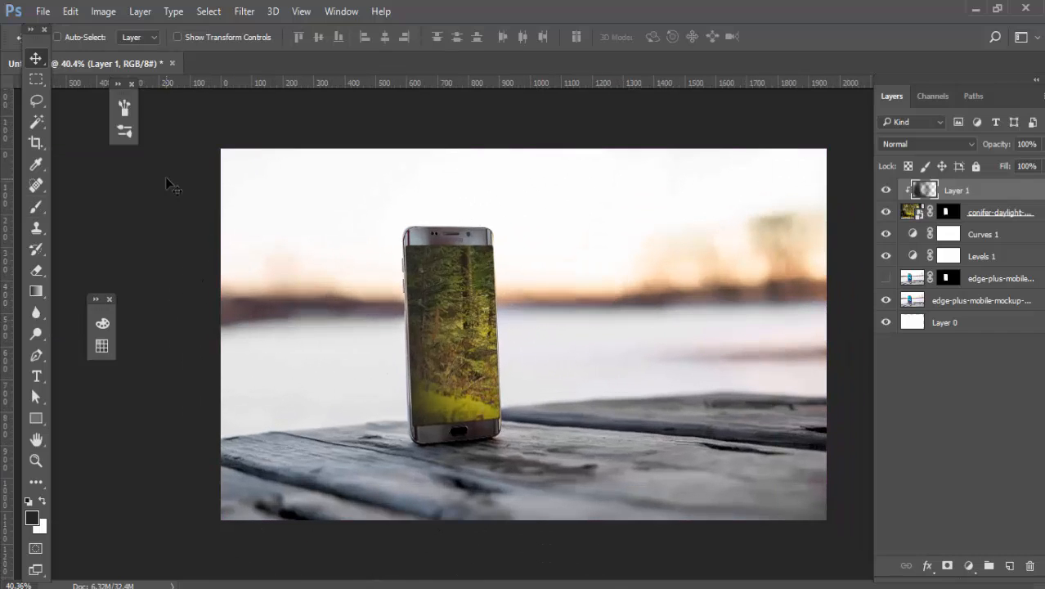
click(37, 11)
click(99, 312)
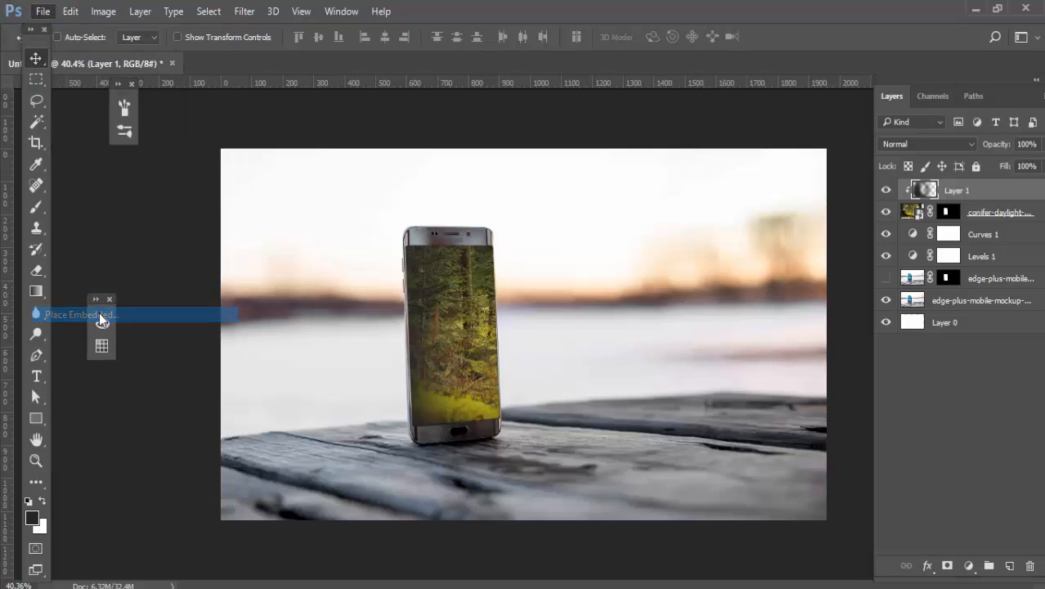
double_click(180, 119)
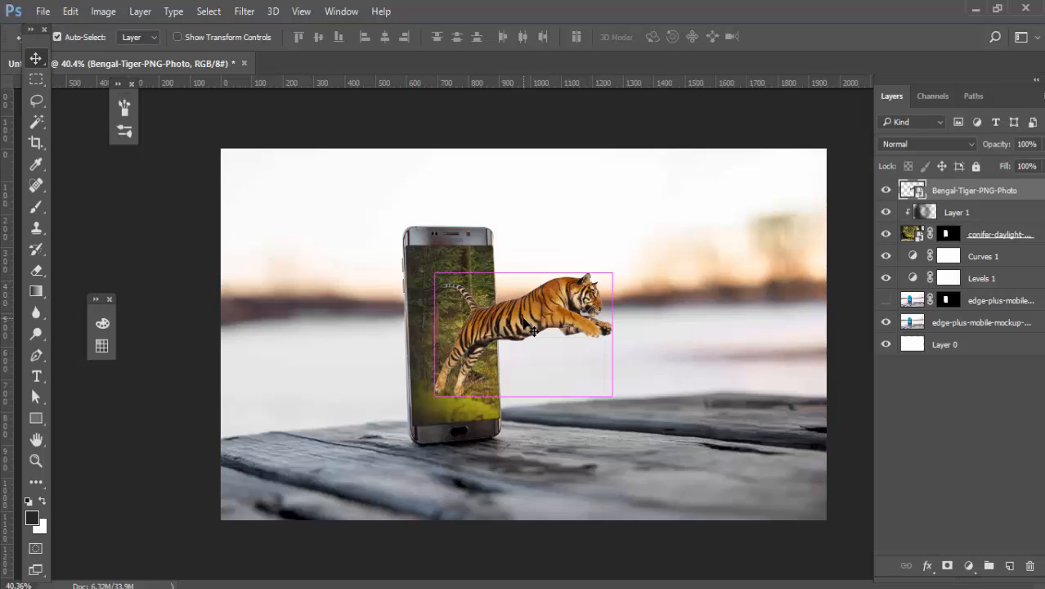
Step: Enlarge the tiger to about 126% so it leaps out of the phone screen, and distort its front half upward and outward
drag(615, 269, 639, 253)
mouse_move(588, 302)
mouse_down()
mouse_move(604, 304)
mouse_move(577, 296)
mouse_up()
key(Return)
key(ctrl+t)
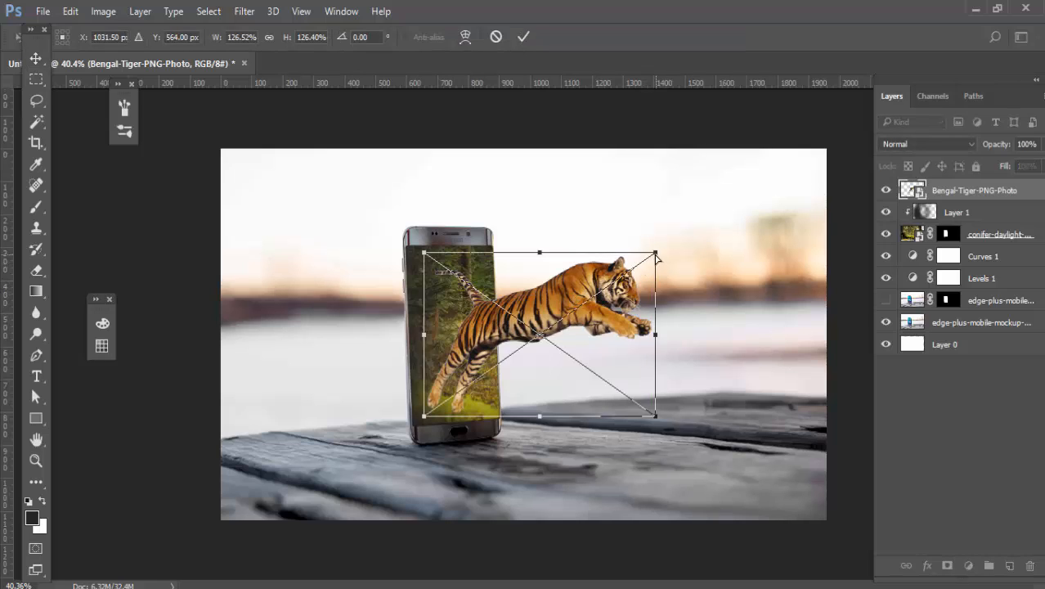
drag(663, 256, 681, 250)
mouse_move(659, 419)
mouse_down()
mouse_move(674, 422)
mouse_move(654, 407)
mouse_up()
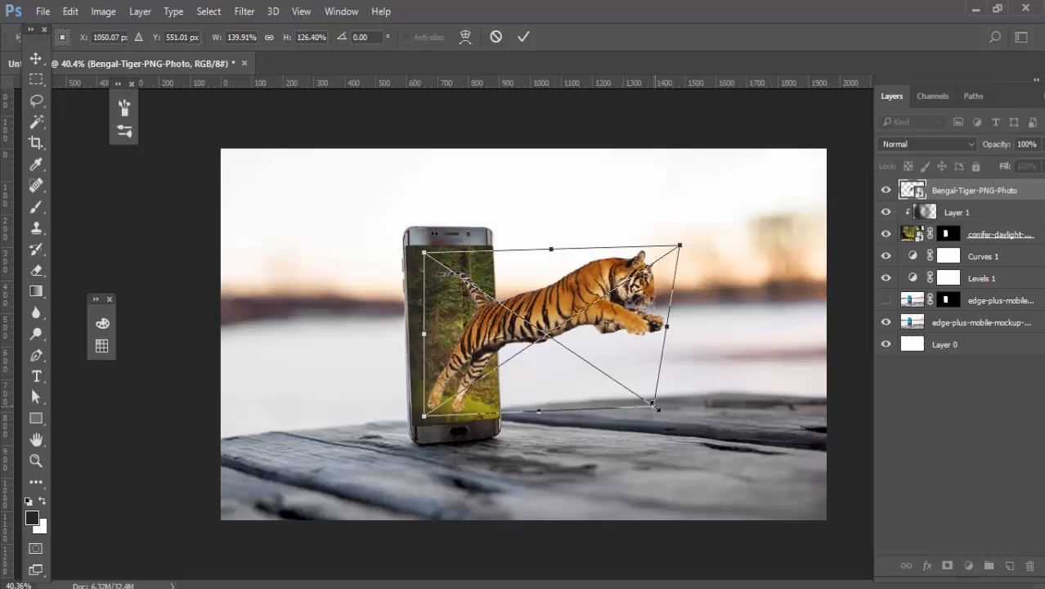
key(Return)
scroll(528, 361, down, 3)
scroll(528, 360, up, 6)
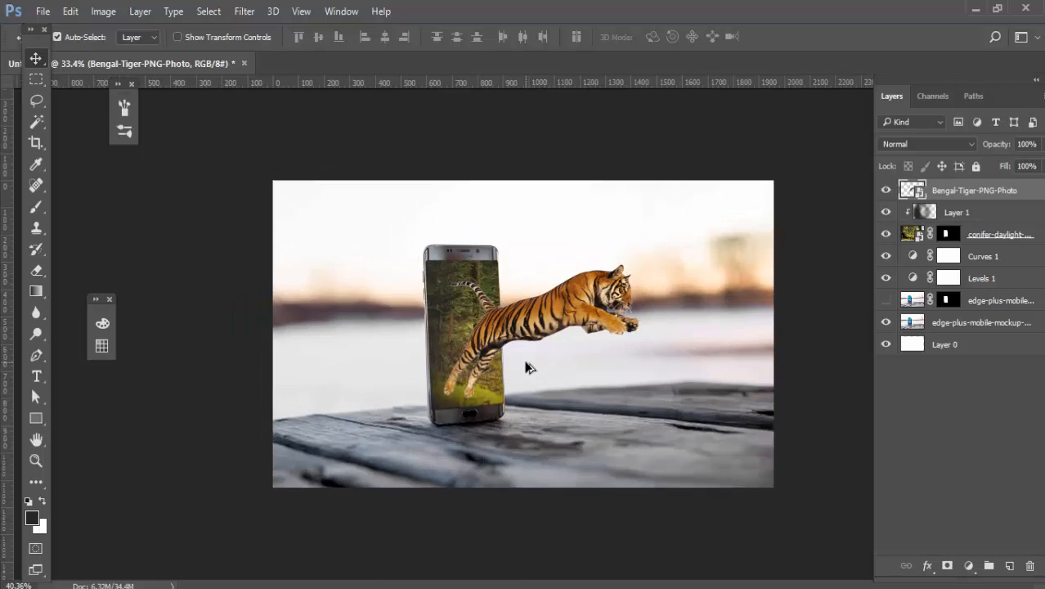
scroll(528, 360, down, 1)
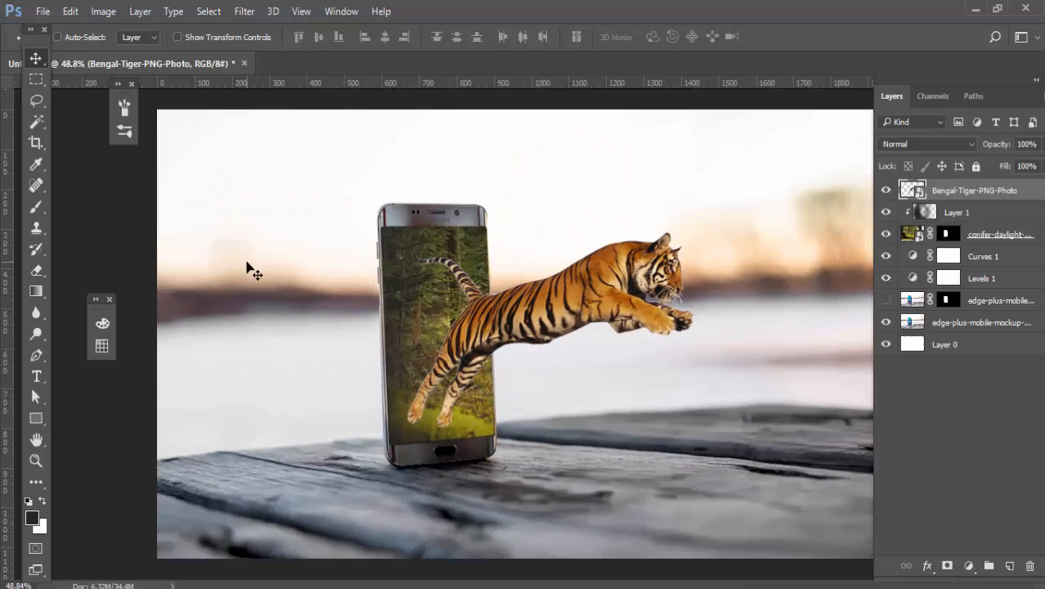
Step: Create a new layer on top and paint one soft dark spot beside the phone with a 743-pixel brush at 100% flow
key(b)
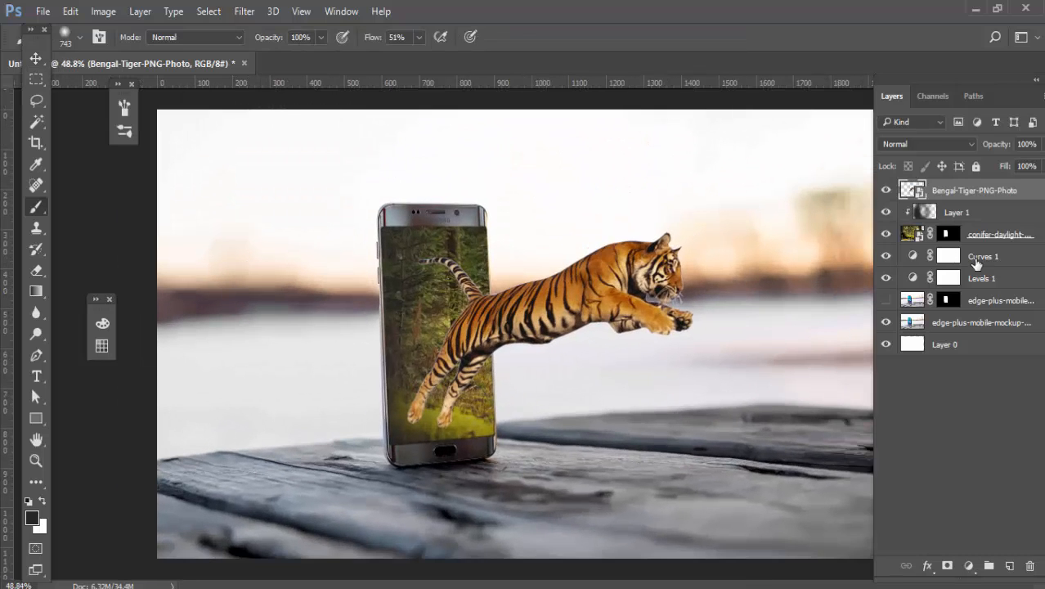
click(1010, 566)
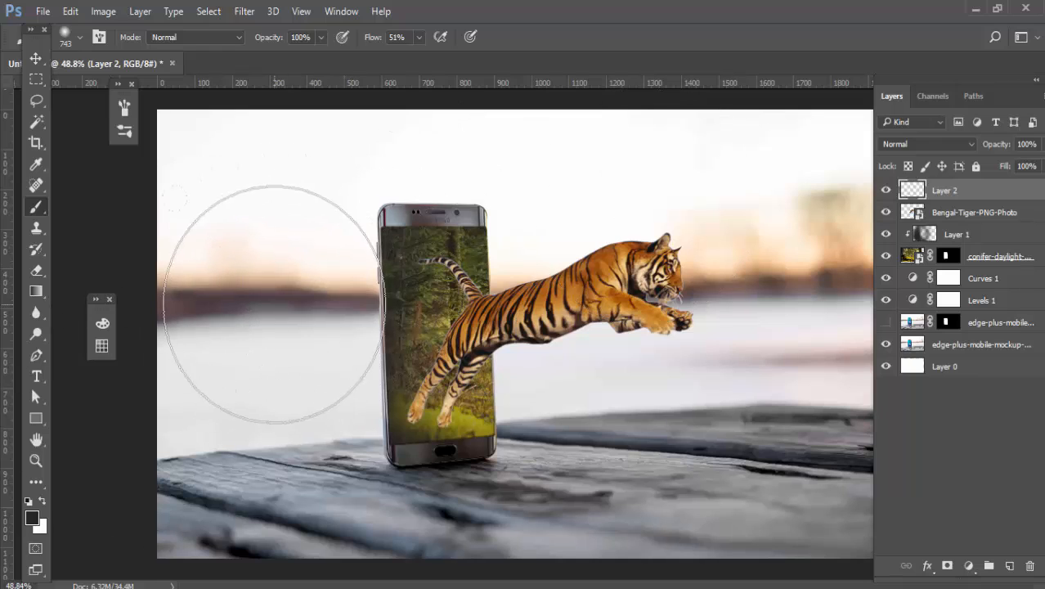
click(275, 304)
key(ctrl+z)
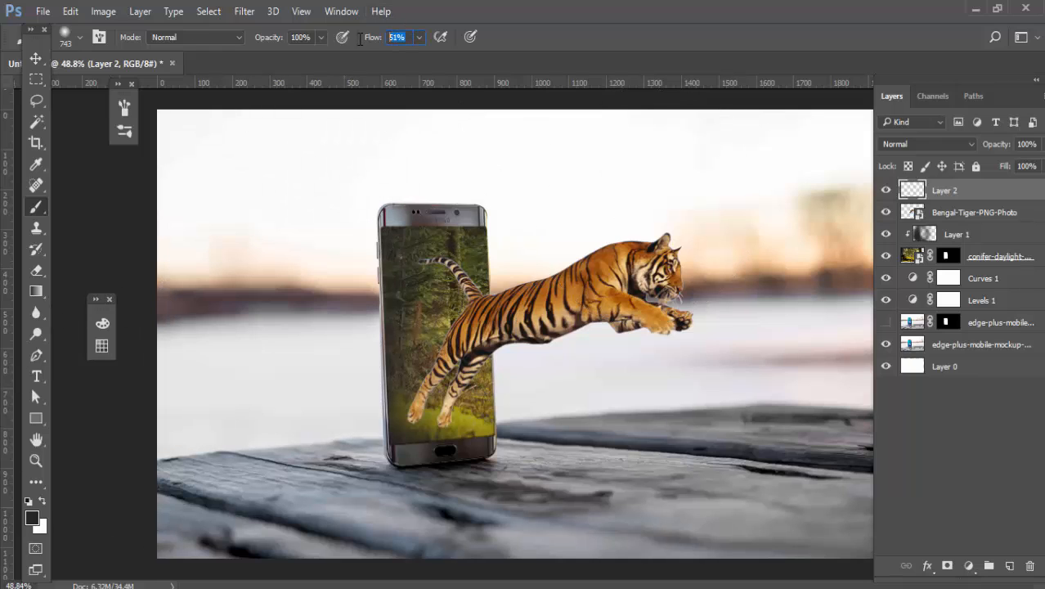
text(100)
key(Return)
click(282, 219)
key(v)
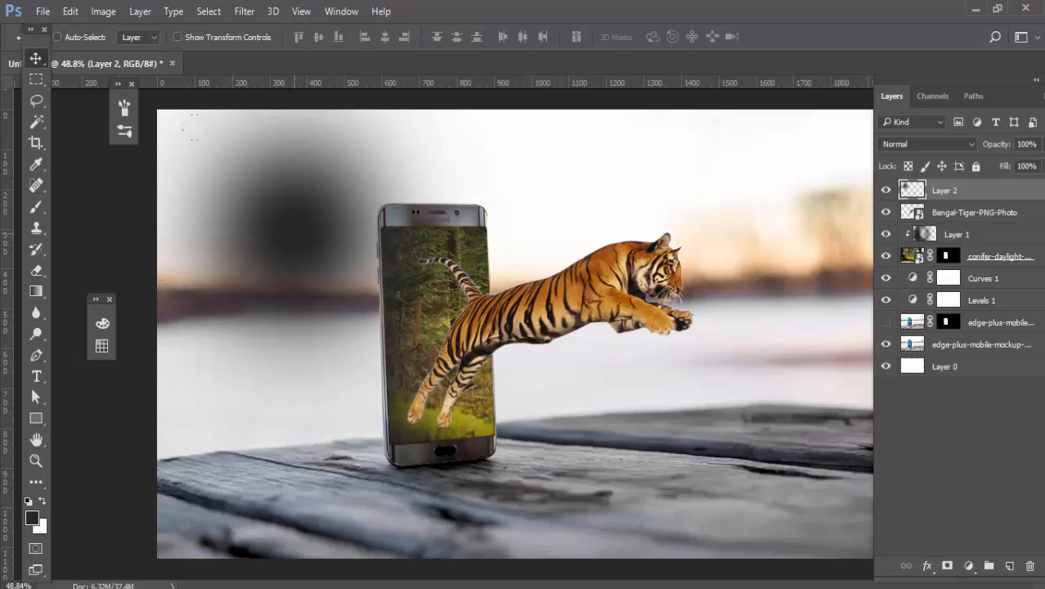
Step: Shrink and flatten the dark spot to about 217 by 76 px as a shadow beneath the tiger's hind paw
key(ctrl+t)
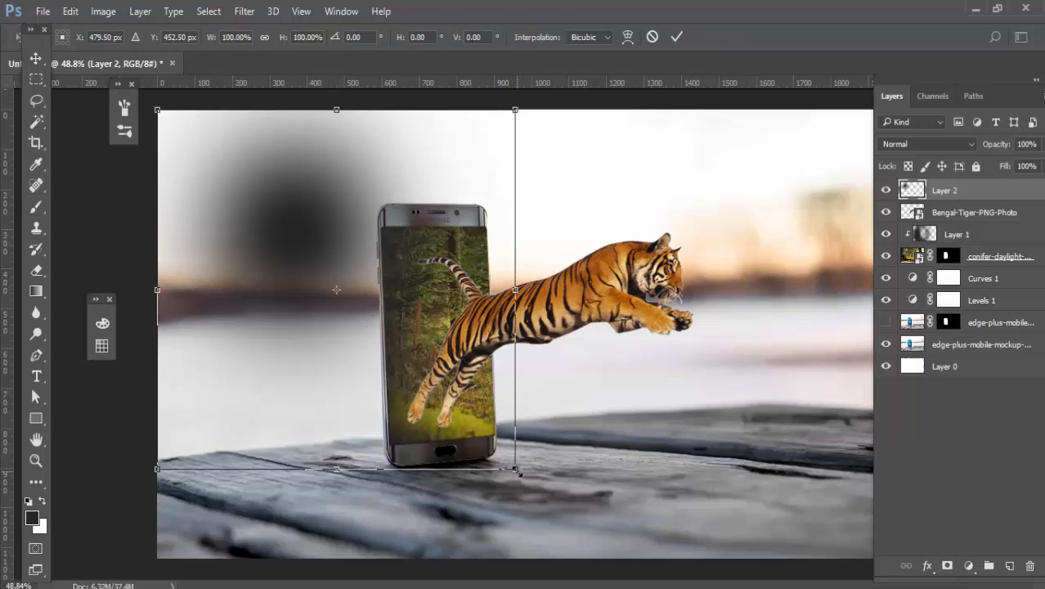
drag(517, 472, 399, 349)
drag(337, 292, 332, 413)
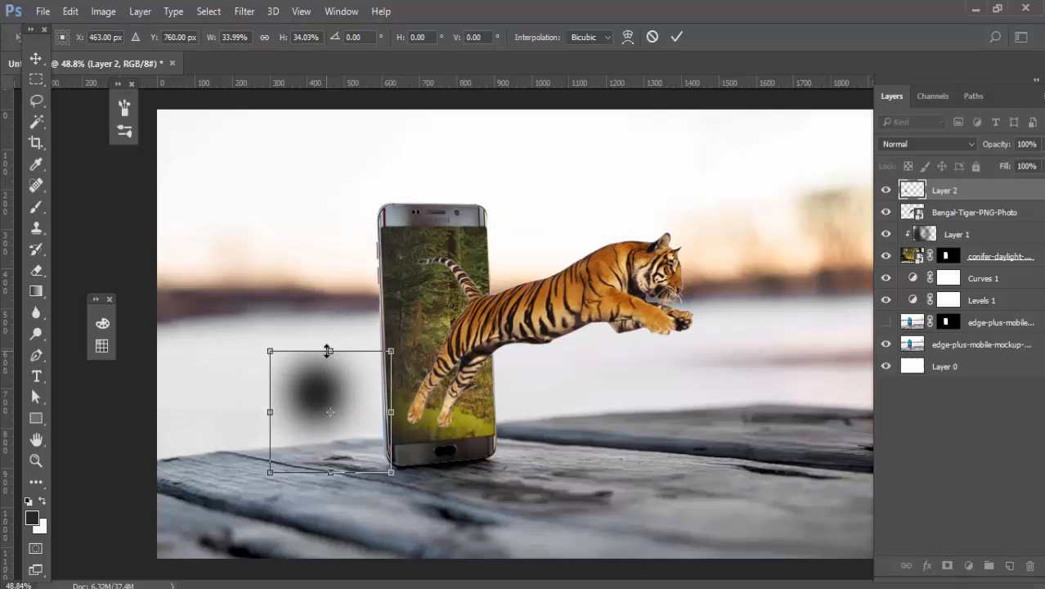
mouse_move(327, 350)
mouse_down()
mouse_move(327, 427)
mouse_move(422, 449)
mouse_move(496, 441)
mouse_up()
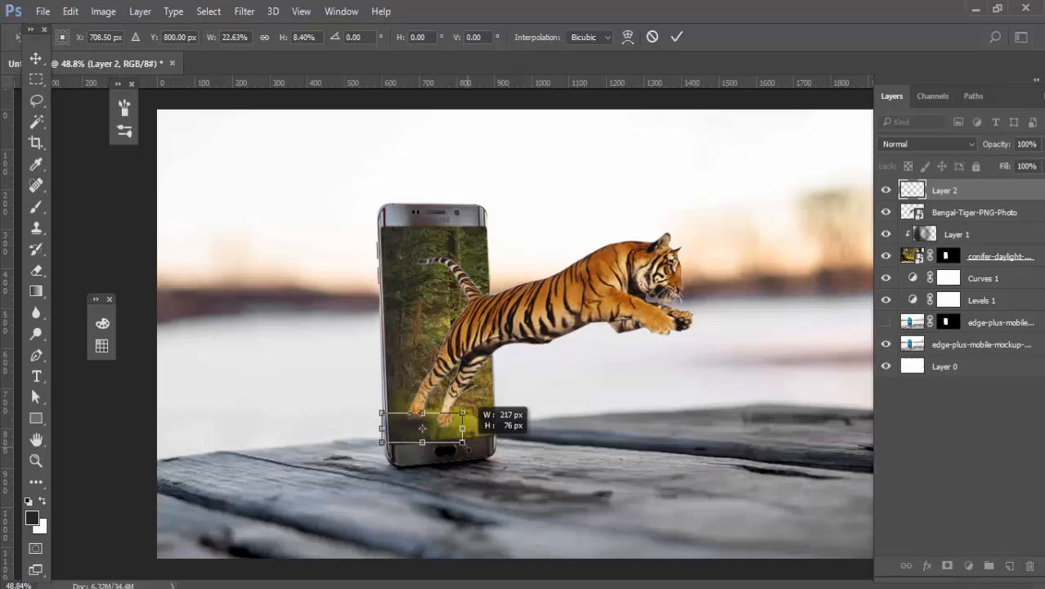
key(Return)
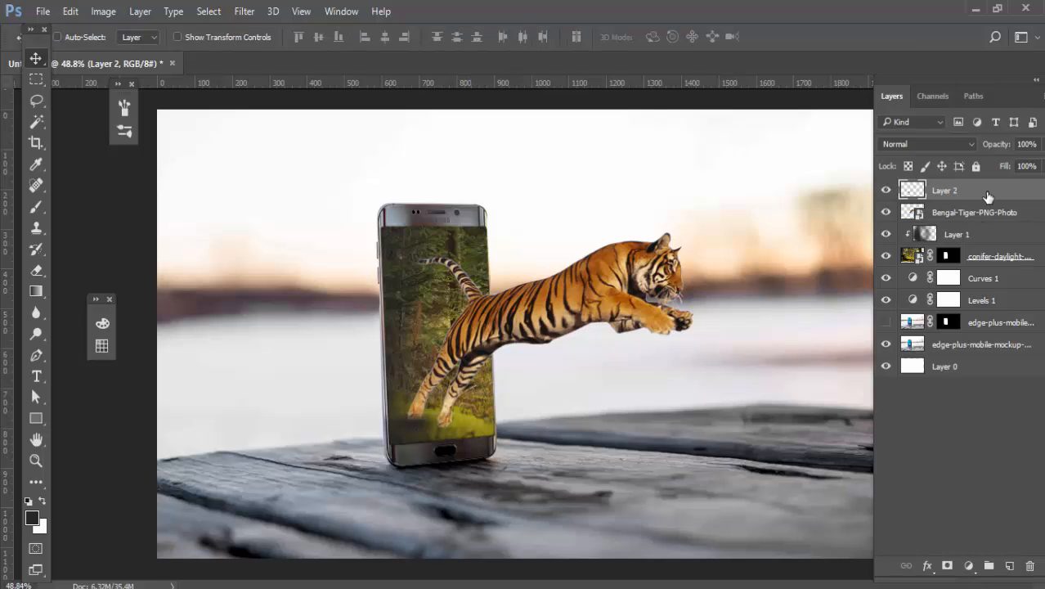
Step: Move the shadow layer below the tiger layer and set its opacity to 50%
drag(986, 196, 986, 217)
scroll(417, 433, up, 5)
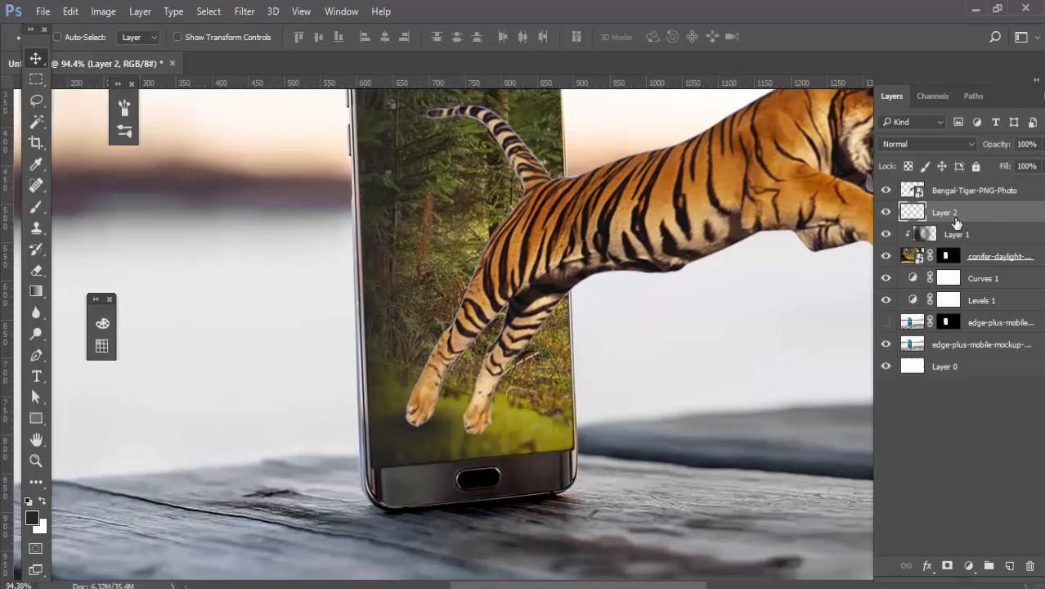
text(50)
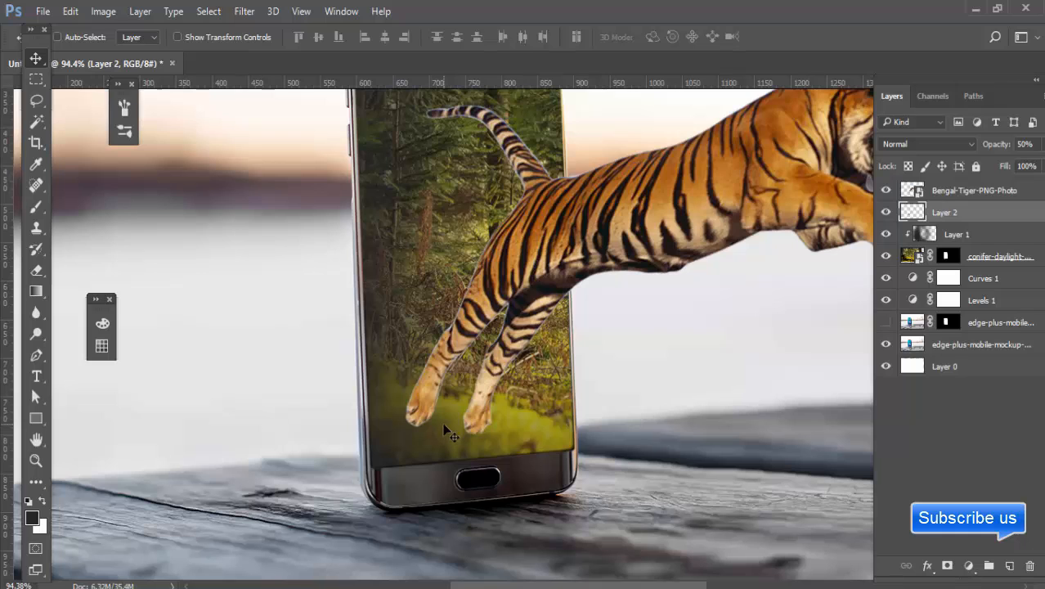
Step: Duplicate the paw shadow and position the copy beneath the tiger's other hind paw
drag(402, 428, 468, 432)
scroll(467, 431, down, 3)
scroll(417, 357, down, 2)
Step: Place the Fake-Grass-PNG-Transparent-HD-Photo image as an embedded object and move it down over the lower part of the phone
click(42, 12)
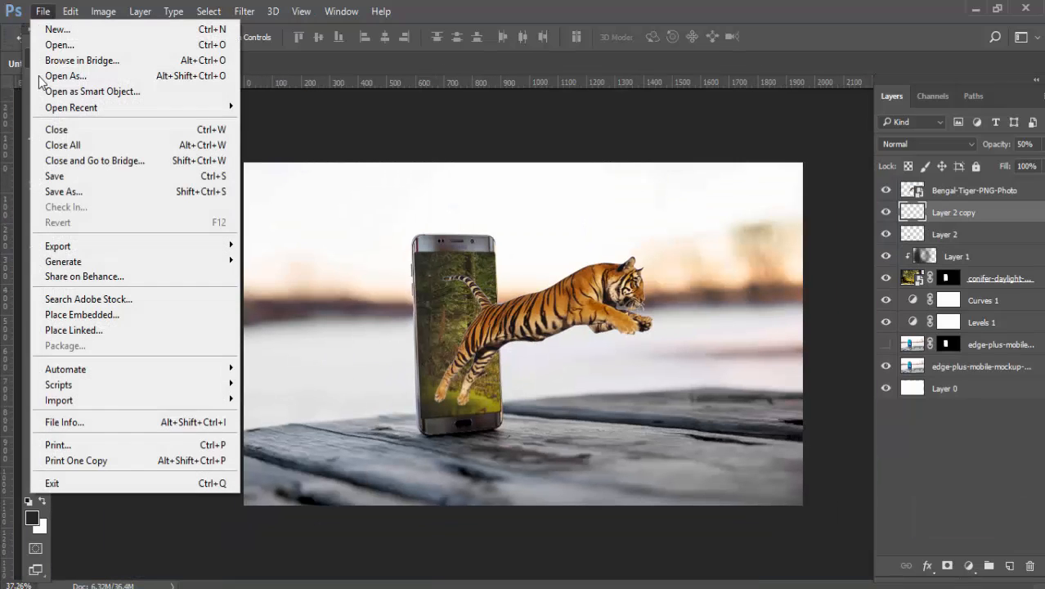
click(82, 315)
double_click(425, 118)
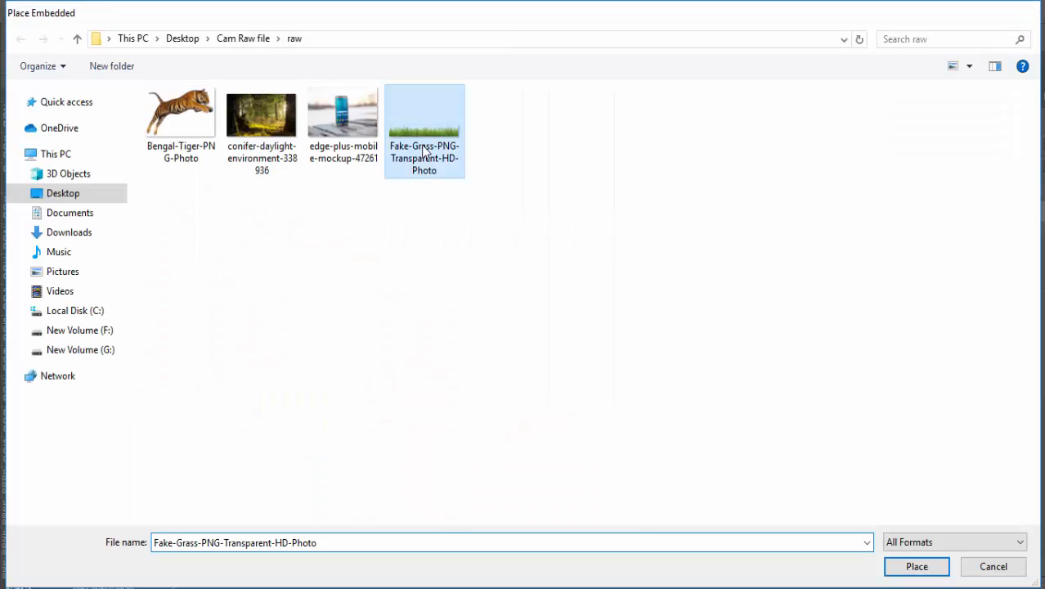
key(Return)
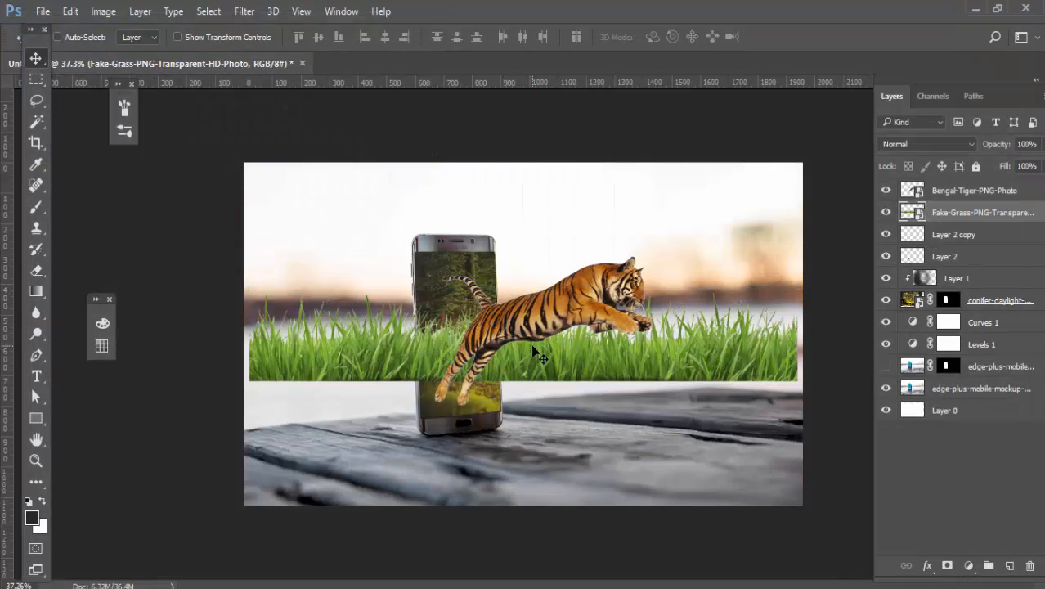
drag(557, 358, 526, 400)
Step: Set the grass layer's blend mode to Overlay, nudge it slightly lower and move the layer above the tiger
click(940, 145)
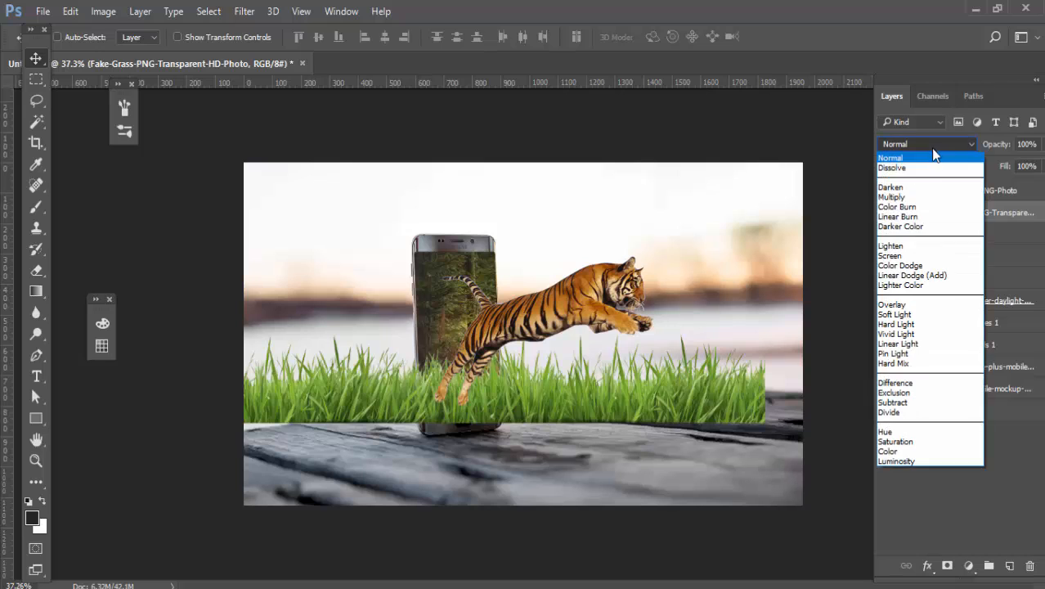
click(921, 301)
mouse_move(552, 410)
mouse_down()
mouse_move(531, 408)
mouse_move(537, 427)
mouse_move(538, 417)
mouse_up()
drag(981, 212, 975, 184)
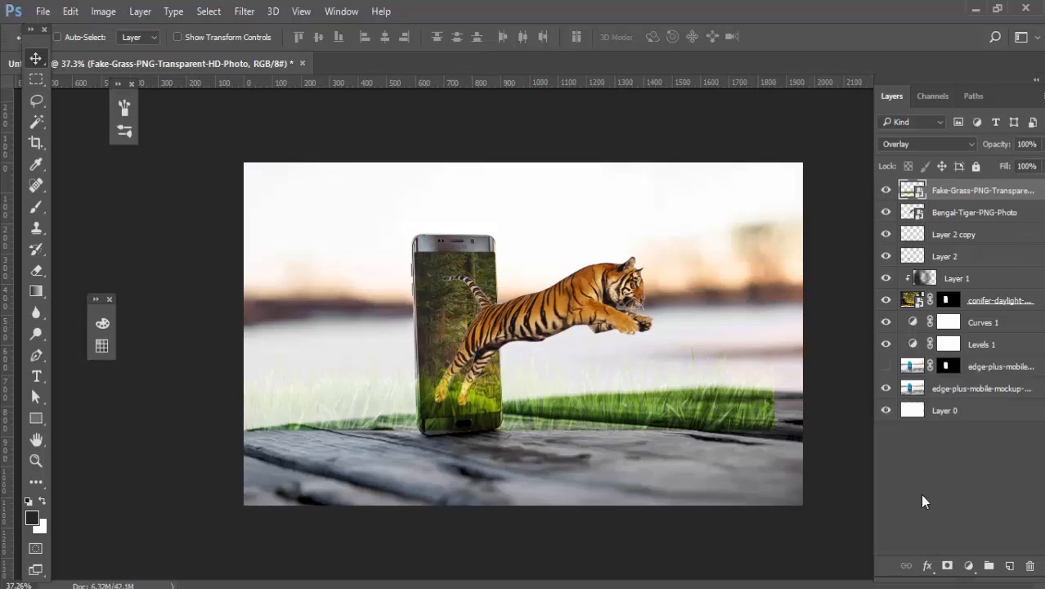
Step: Add a layer mask to the grass and paint black at 100% flow to hide the grass outside the phone screen
click(946, 565)
key(b)
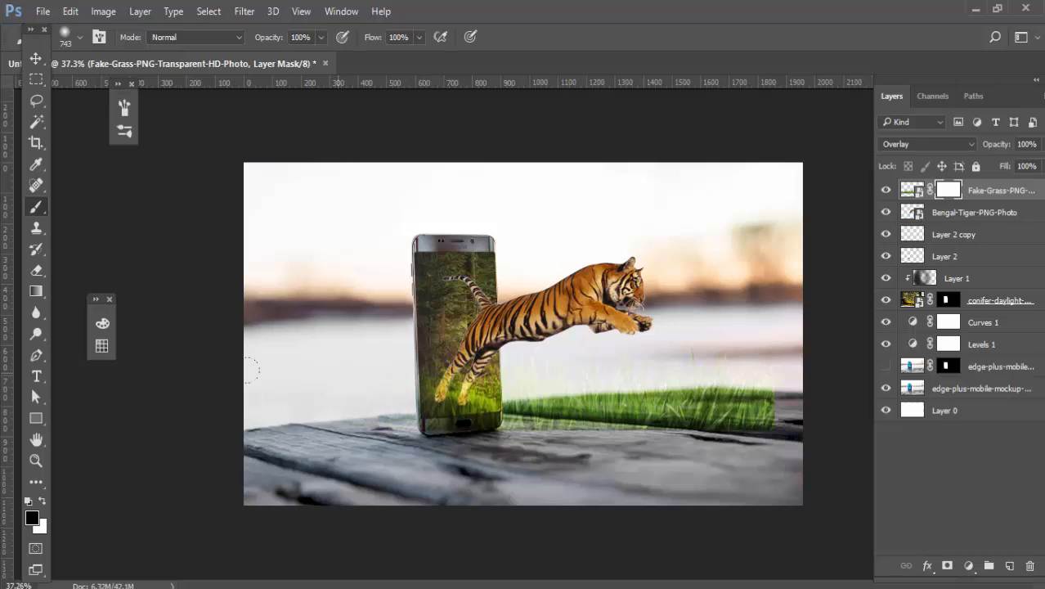
drag(498, 418, 773, 409)
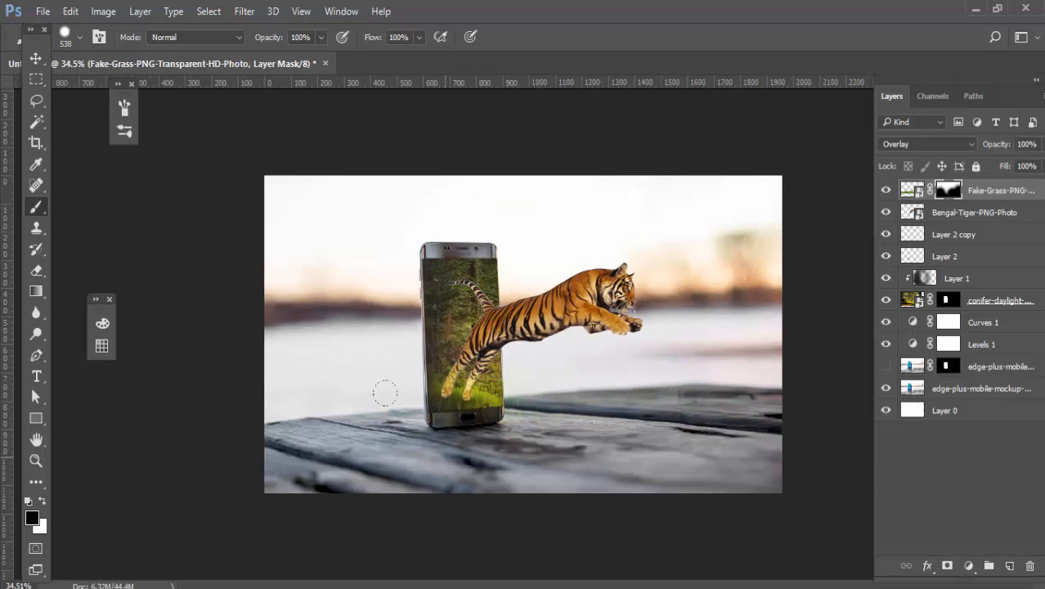
scroll(385, 394, down, 2)
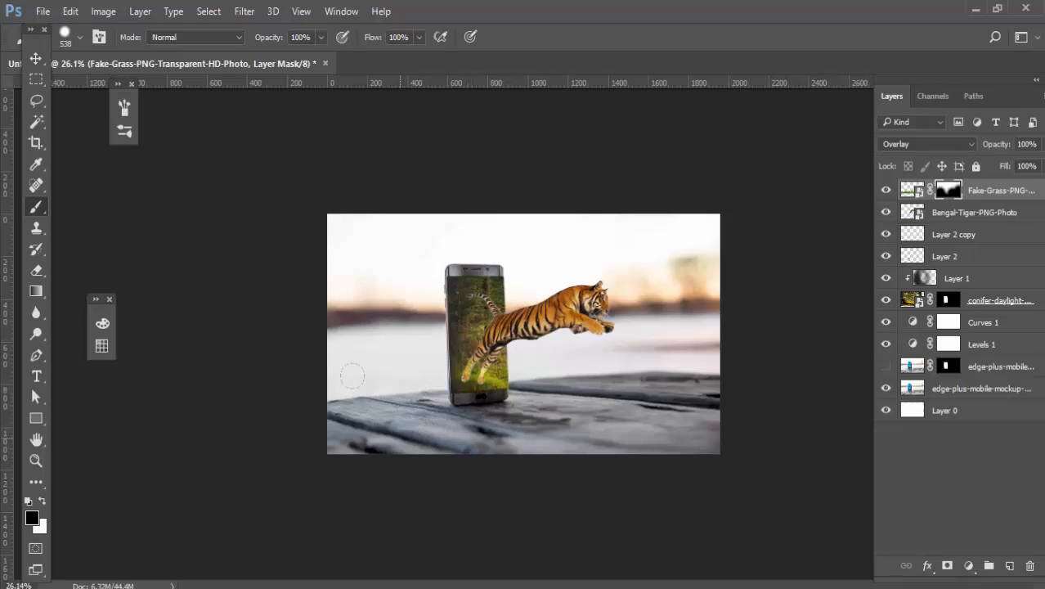
scroll(341, 307, down, 1)
key(v)
Step: Compare the image with and without the grass, squash the grass layer's height to about 79% and set its opacity to 70%
scroll(399, 358, up, 5)
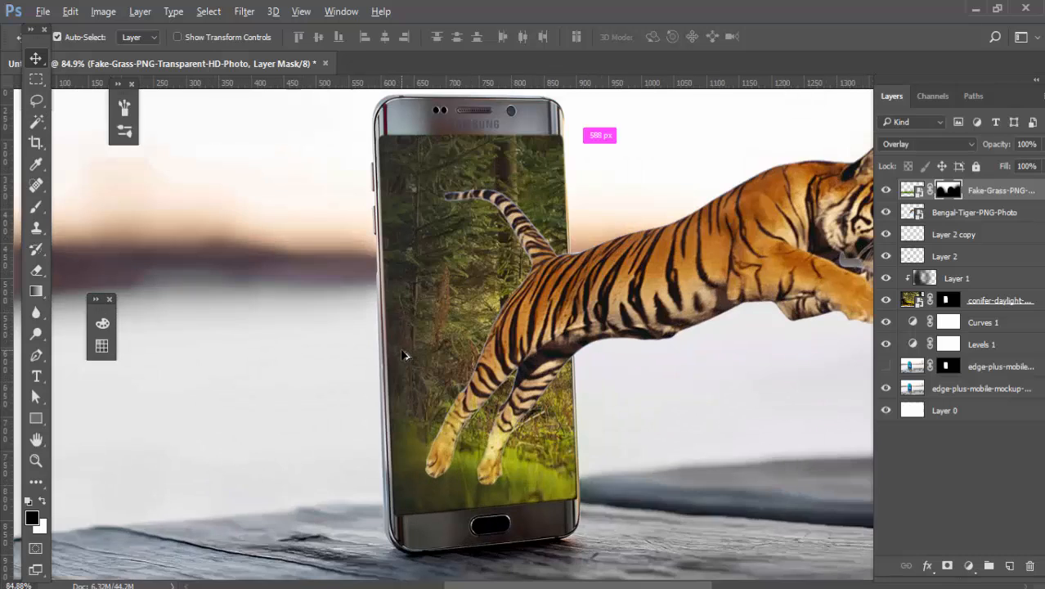
click(885, 189)
click(885, 190)
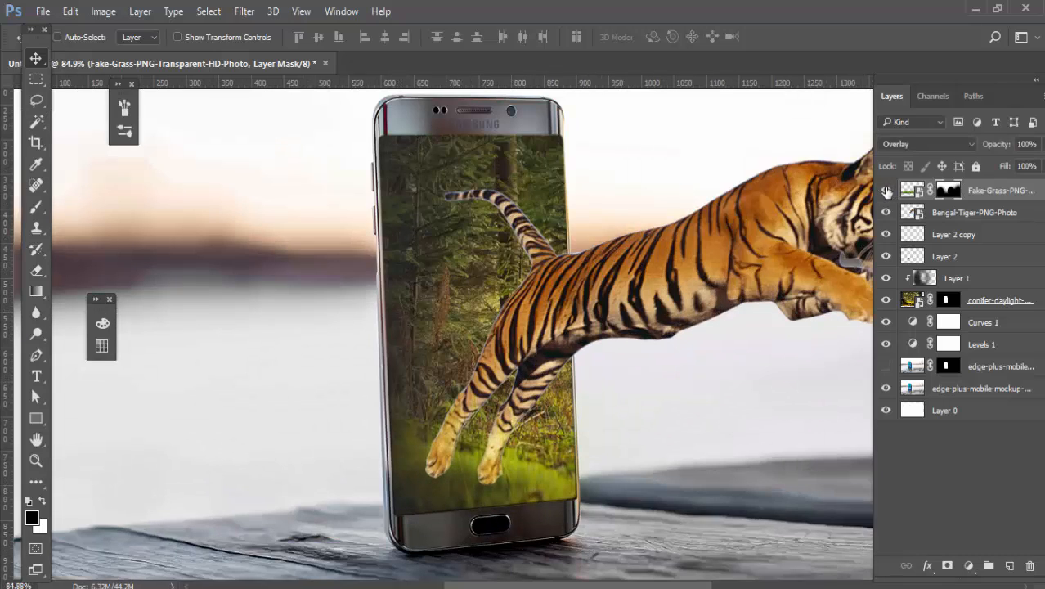
click(886, 190)
click(886, 190)
key(ctrl+t)
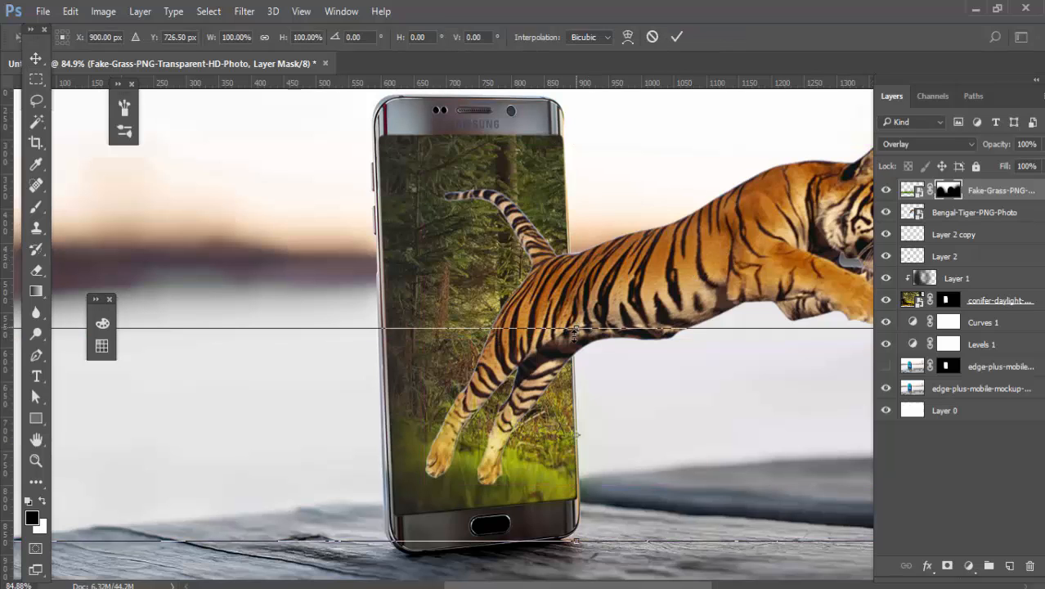
drag(574, 331, 575, 373)
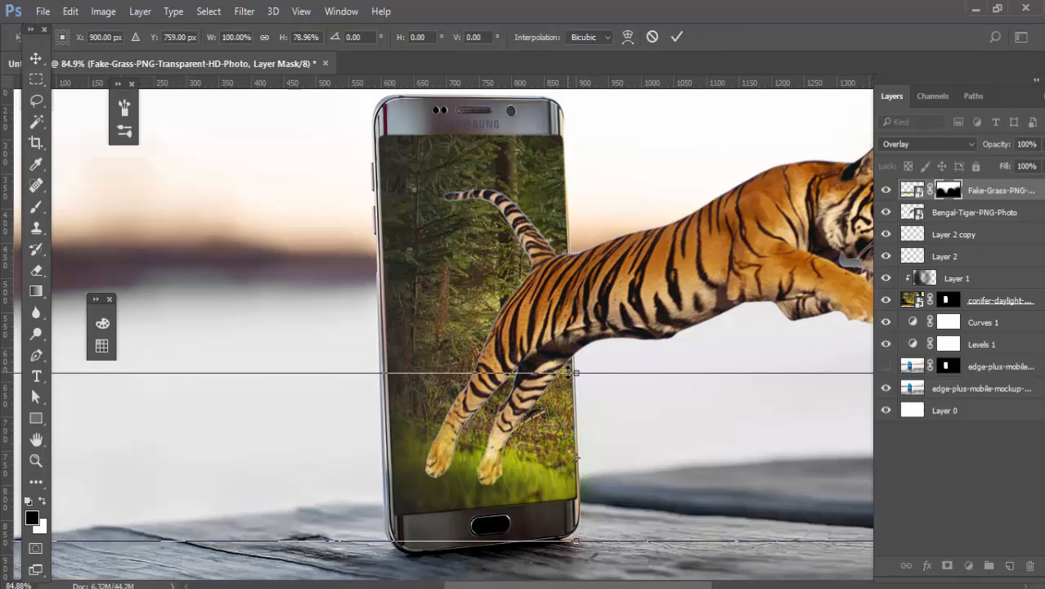
key(Return)
scroll(421, 372, down, 5)
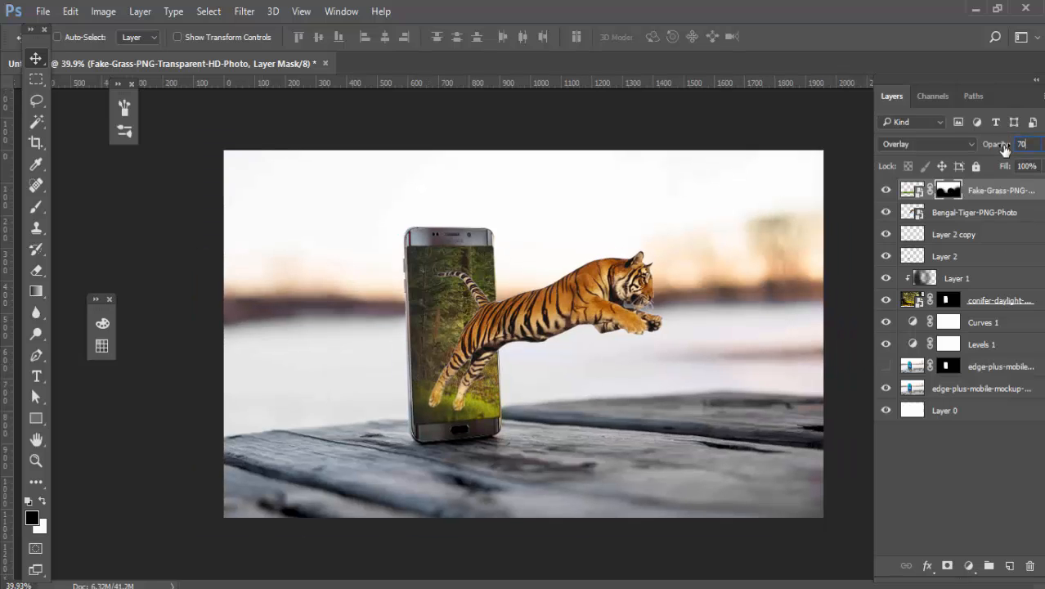
scroll(508, 278, up, 2)
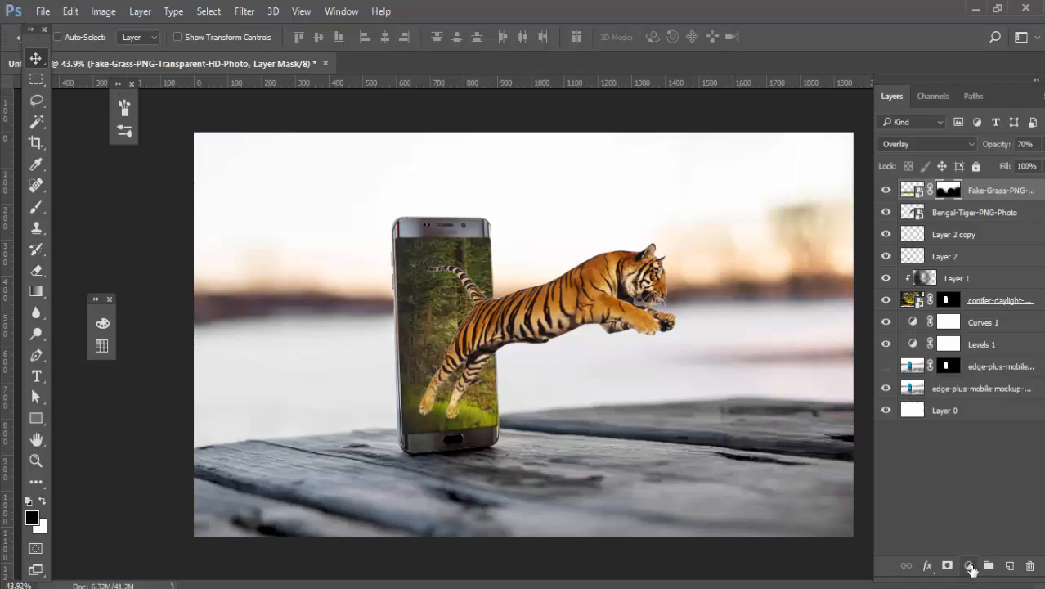
Step: Add a Color Lookup adjustment layer on top, trying the Crisp_Warm.look 3D LUT and switching it to Crisp_Winter.look
click(968, 565)
click(908, 458)
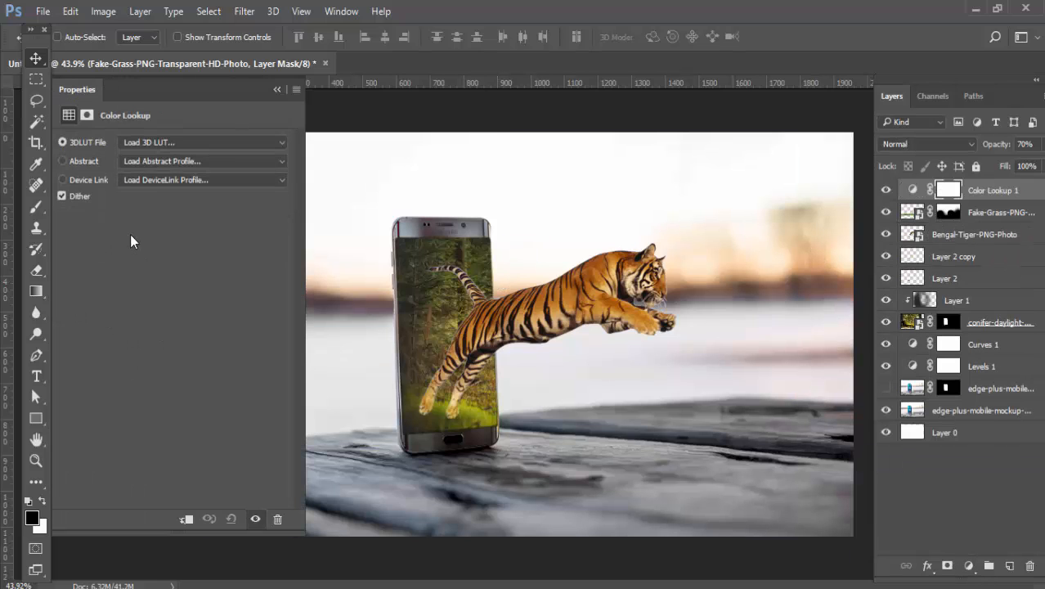
click(154, 141)
click(165, 268)
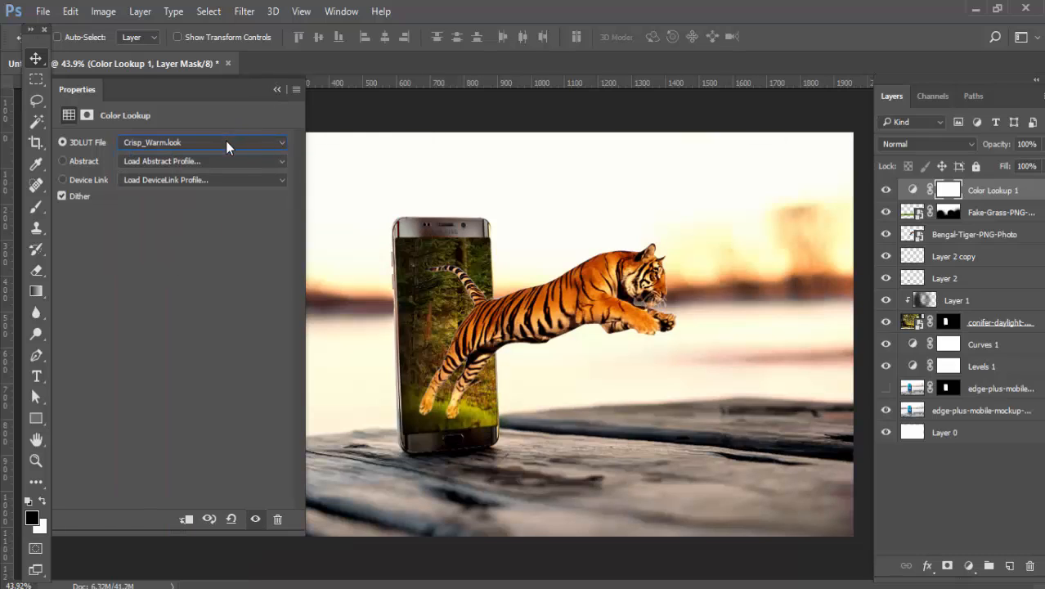
click(225, 140)
click(214, 254)
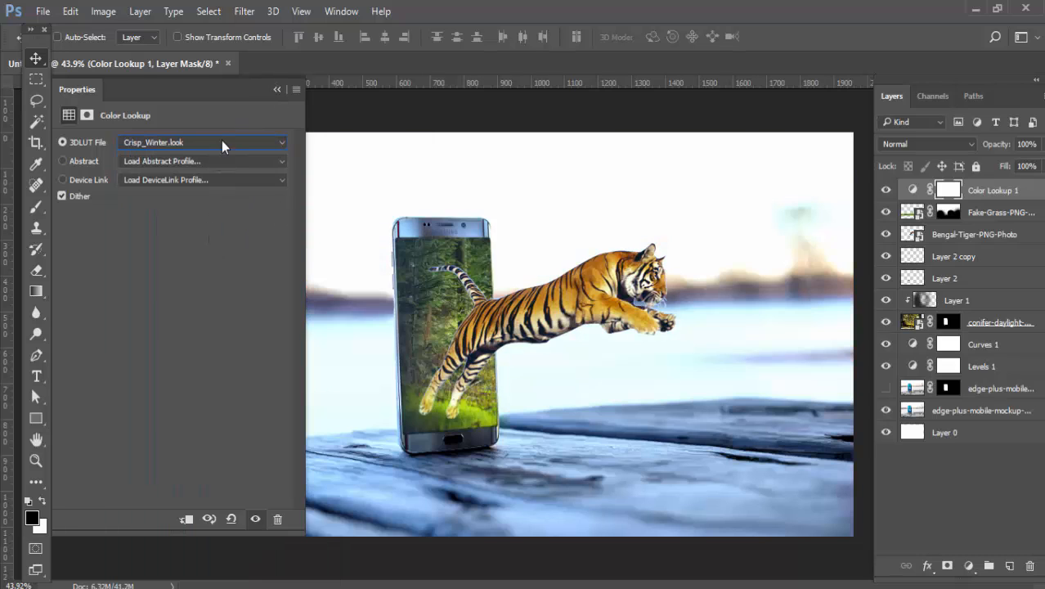
Step: Switch the Color Lookup layer to a warmer 3D LUT with golden highlights and compare the image with and without it
click(221, 140)
click(197, 236)
click(277, 89)
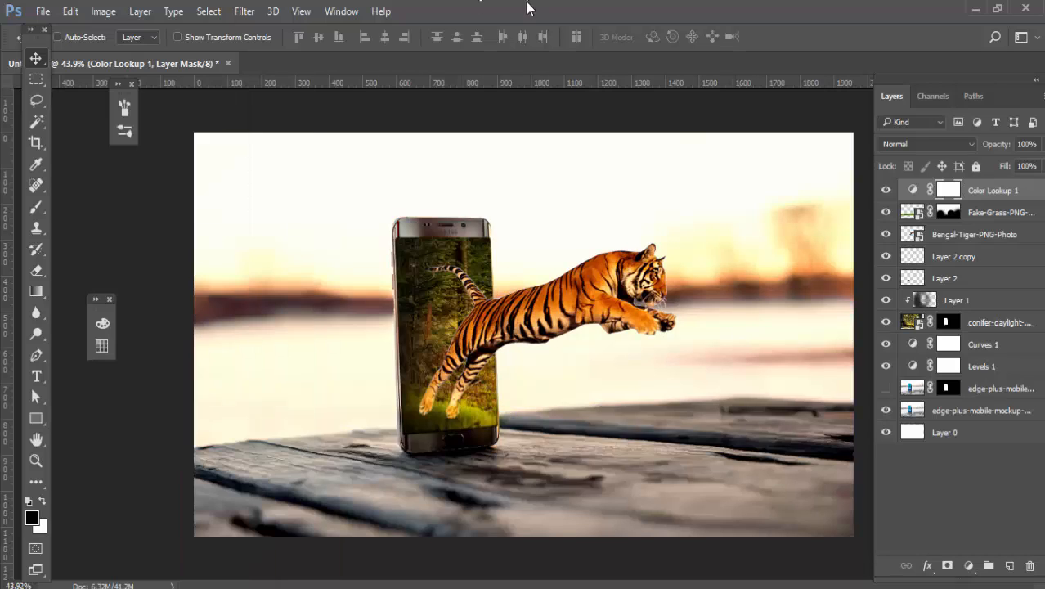
key(ctrl+minus)
click(885, 190)
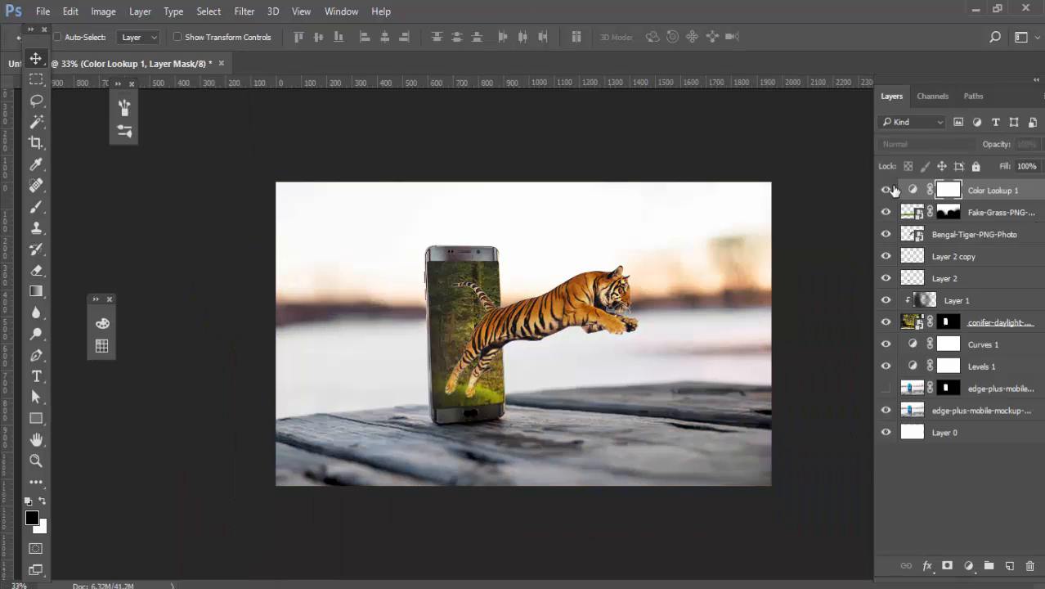
click(886, 189)
Step: Set the Color Lookup layer's blend mode to Lighten
key(ctrl+minus)
key(ctrl+plus)
click(894, 148)
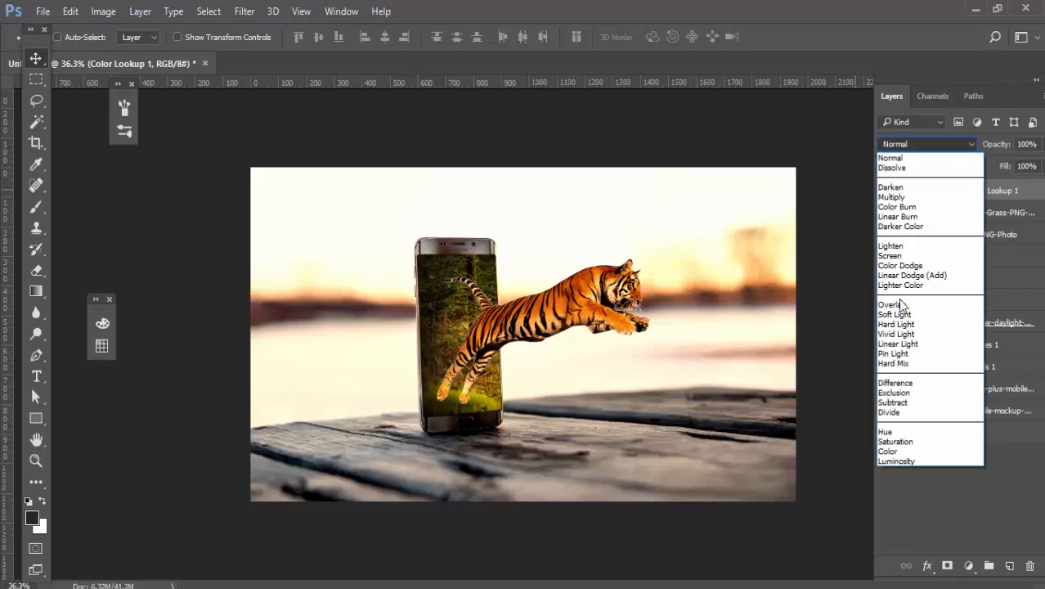
click(900, 245)
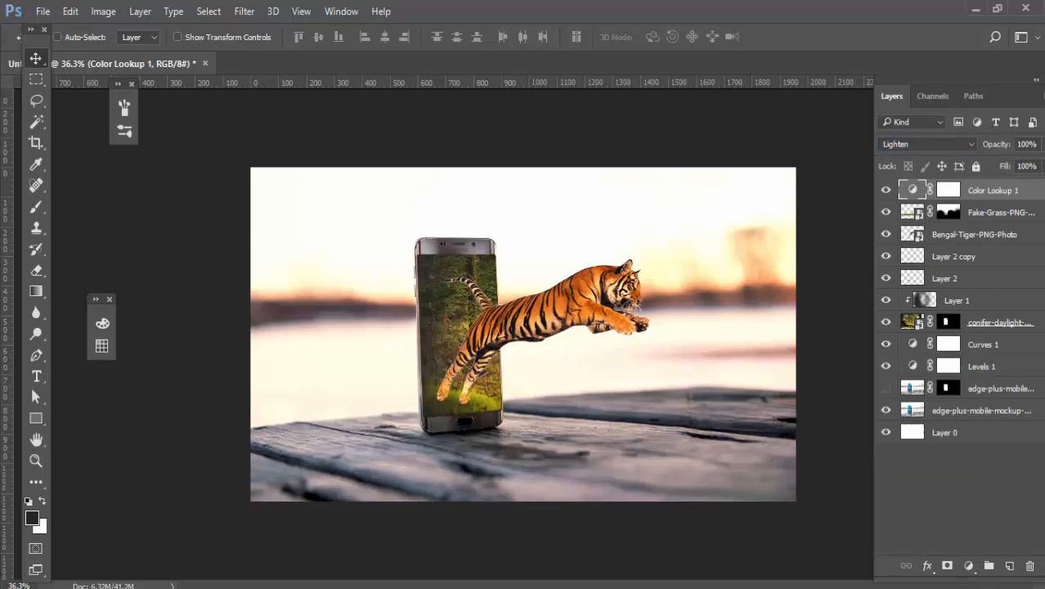
Step: Add a Gradient Map adjustment layer on top and change the gradient's dark stop to a saturated yellow with hue 49°
click(968, 566)
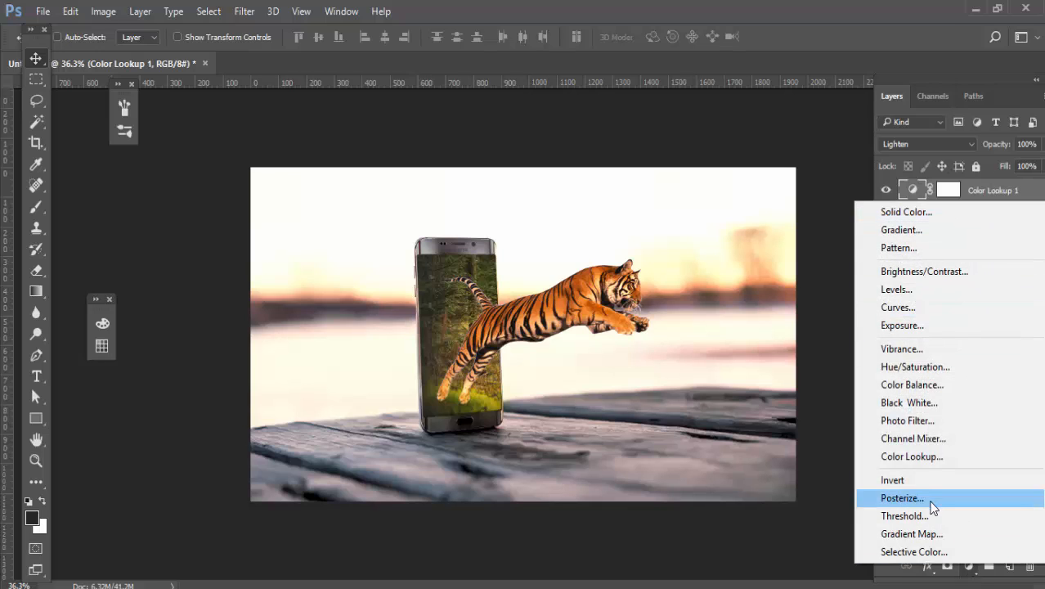
click(925, 530)
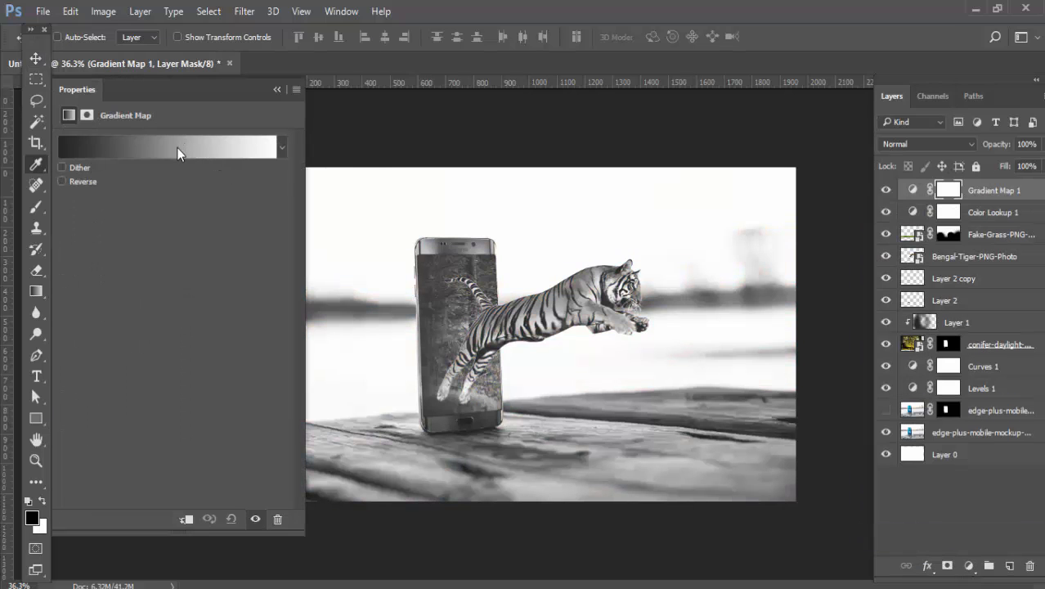
click(176, 147)
double_click(60, 315)
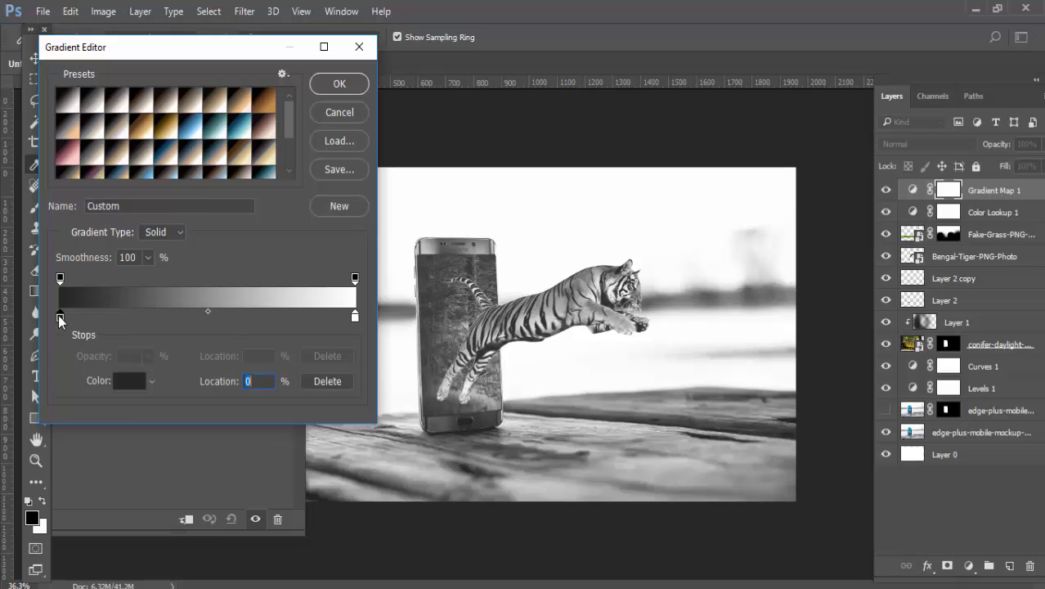
click(832, 259)
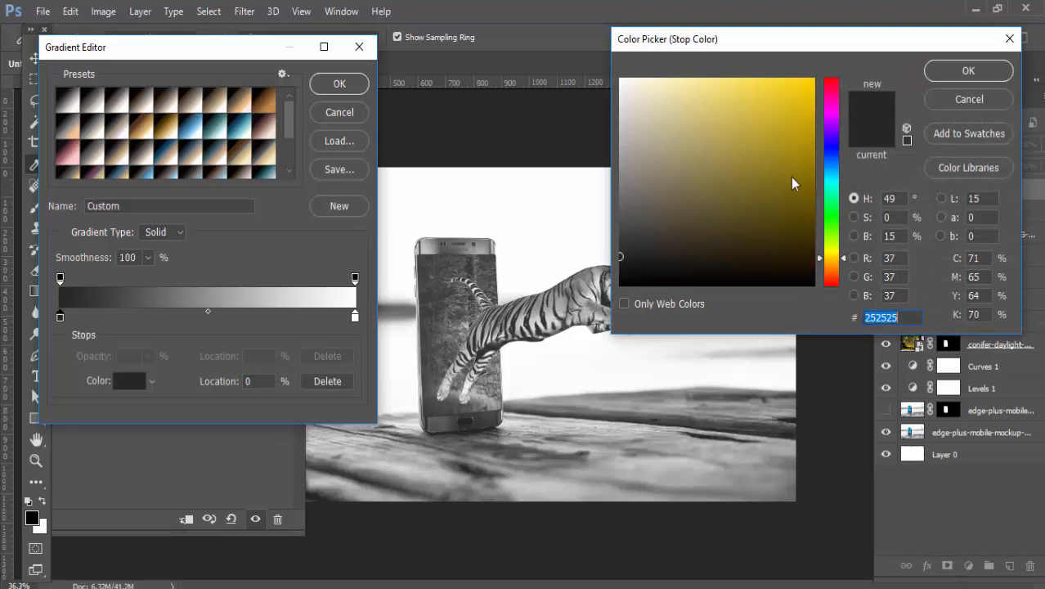
click(798, 115)
click(968, 70)
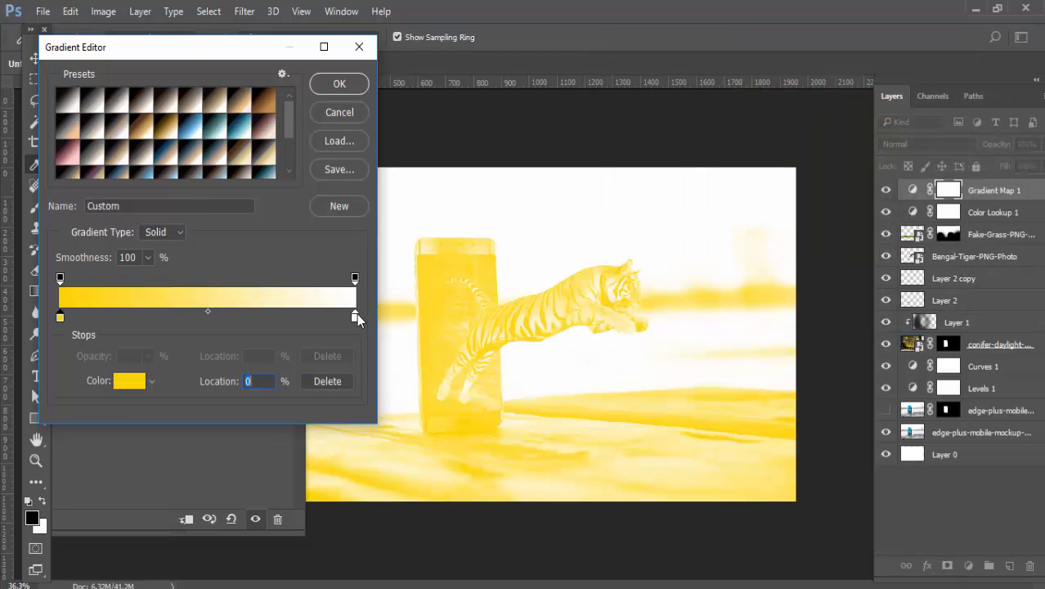
Step: Change the gradient's white end stop to a saturated orange with hue 34° and accept the gradient
double_click(355, 316)
click(830, 268)
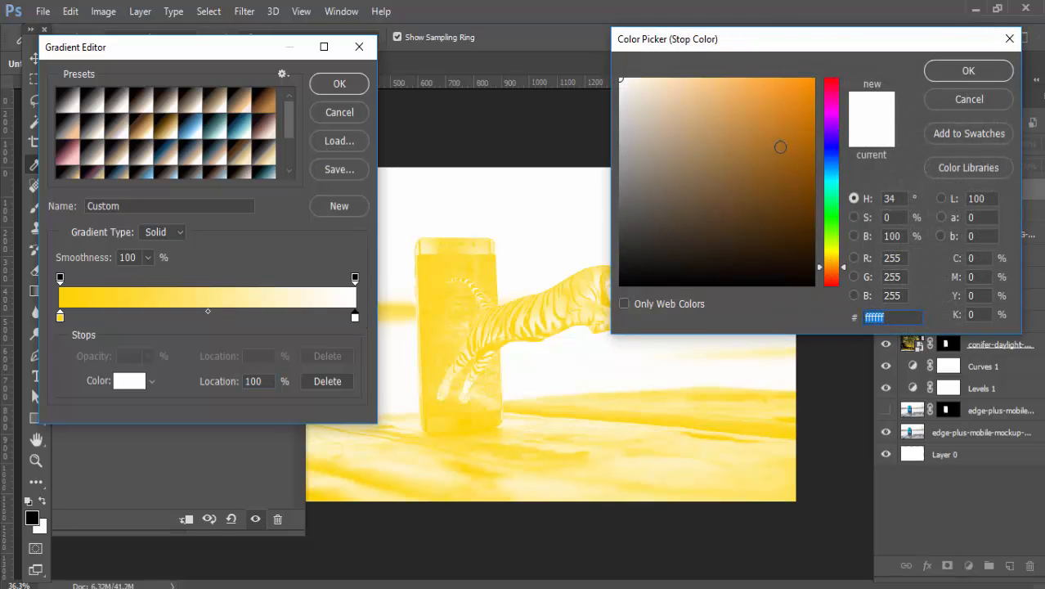
click(811, 100)
click(967, 70)
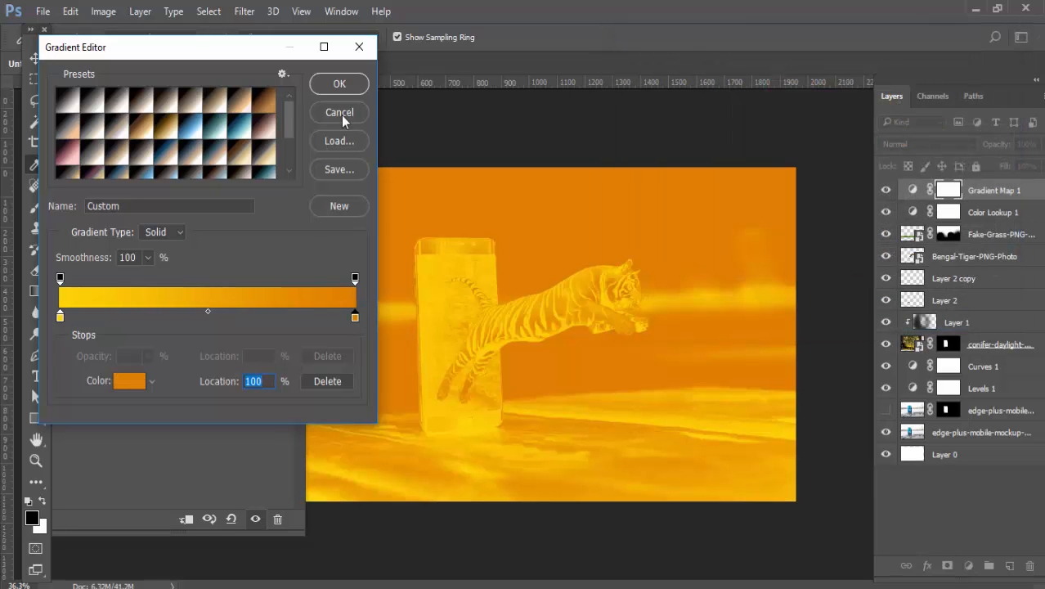
click(338, 88)
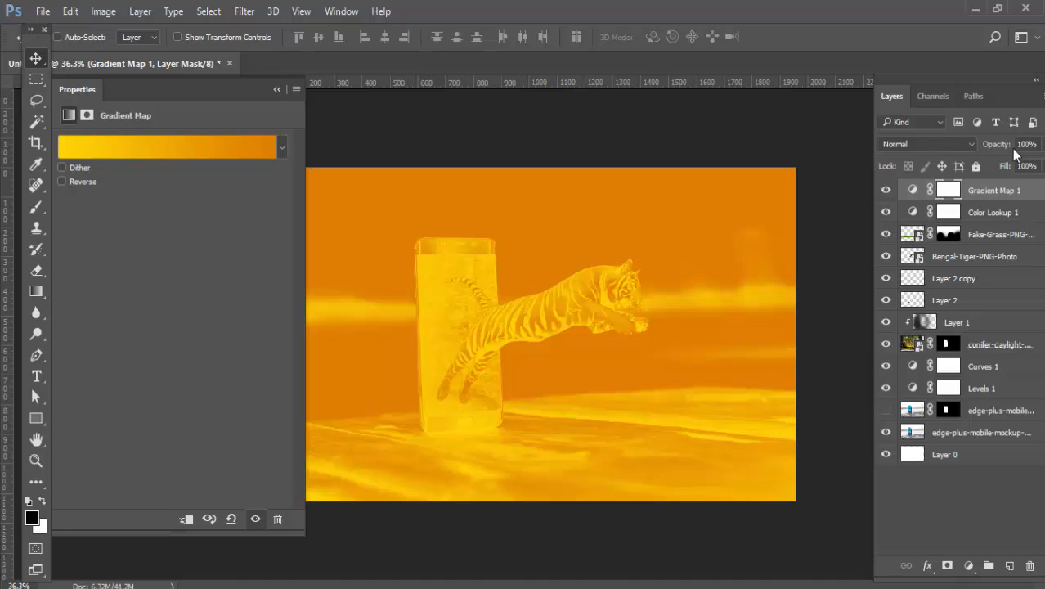
Step: Lower the Gradient Map layer's opacity to 5%
text(5)
key(Return)
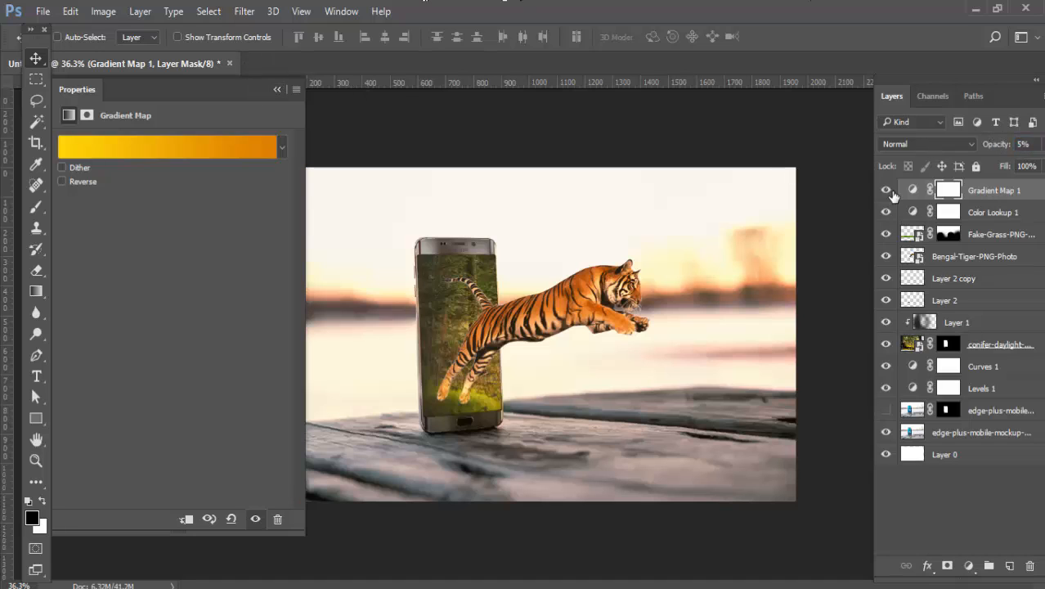
click(276, 89)
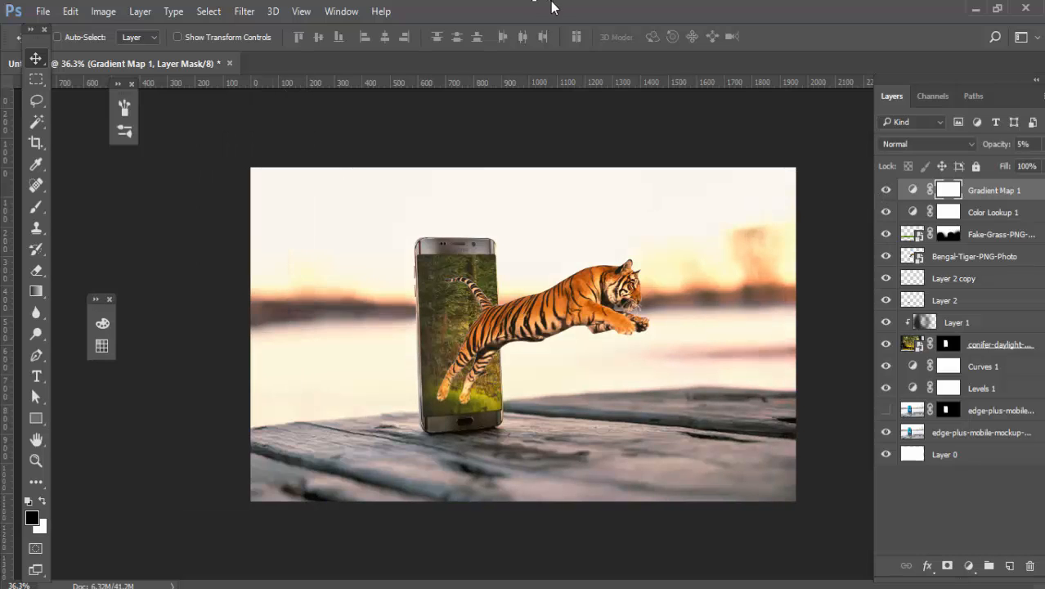
scroll(446, 319, down, 2)
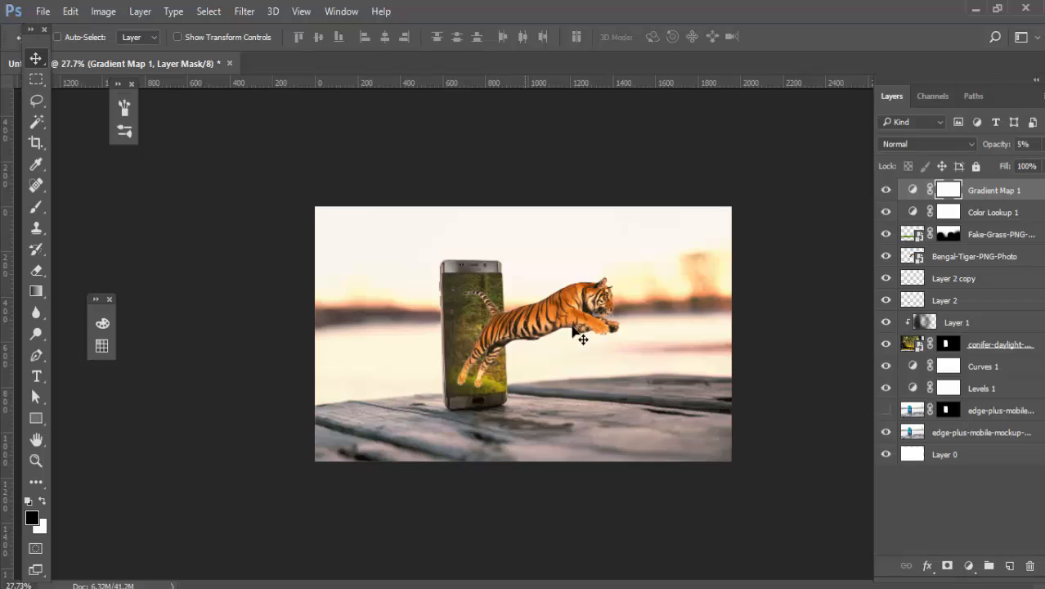
Step: Stamp all visible layers into a new merged layer on top and convert it to a smart object
key(ctrl+shift+alt+e)
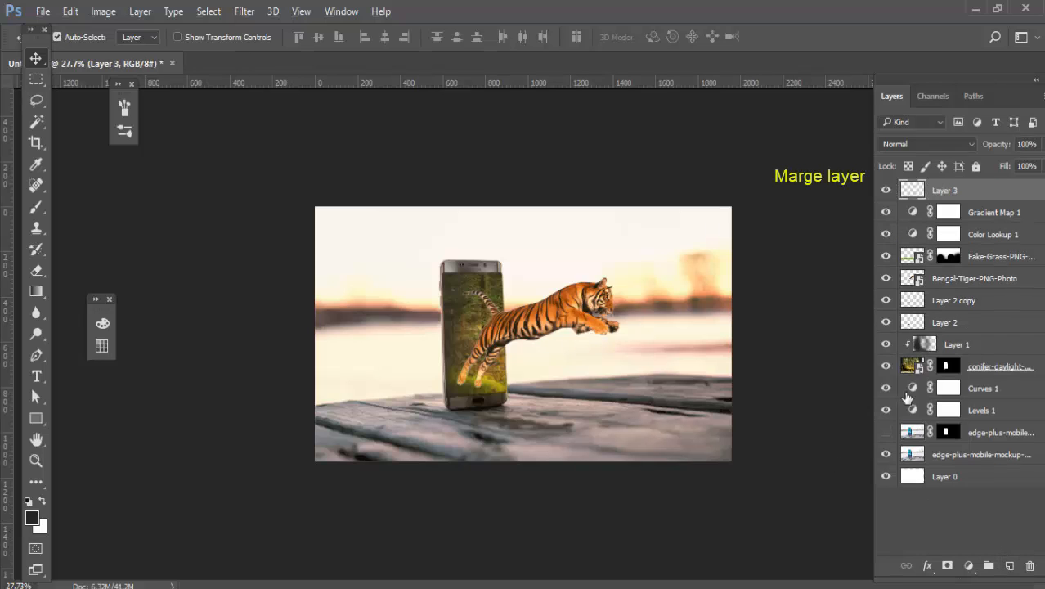
right_click(948, 193)
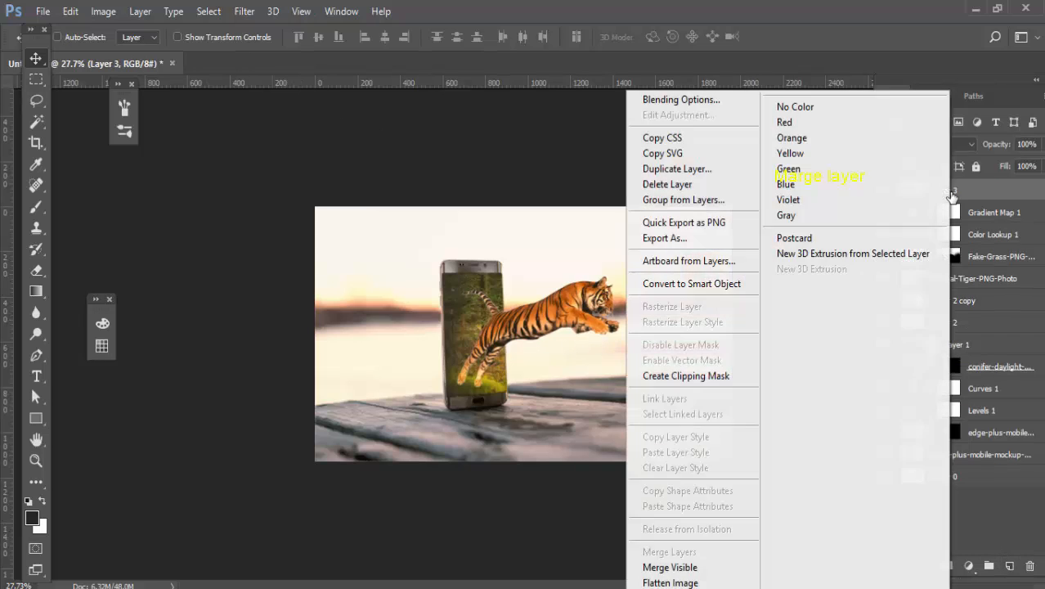
click(726, 287)
Step: Start a Camera Raw Filter on the merged layer and set Temperature to +5, Contrast to +18 and Shadows to -57
click(245, 12)
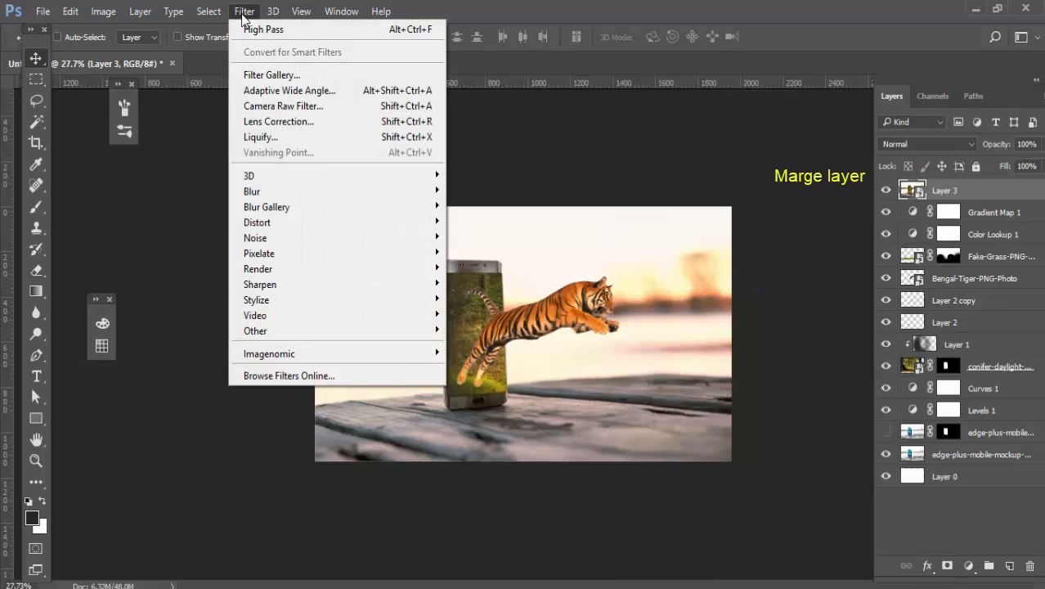
click(327, 104)
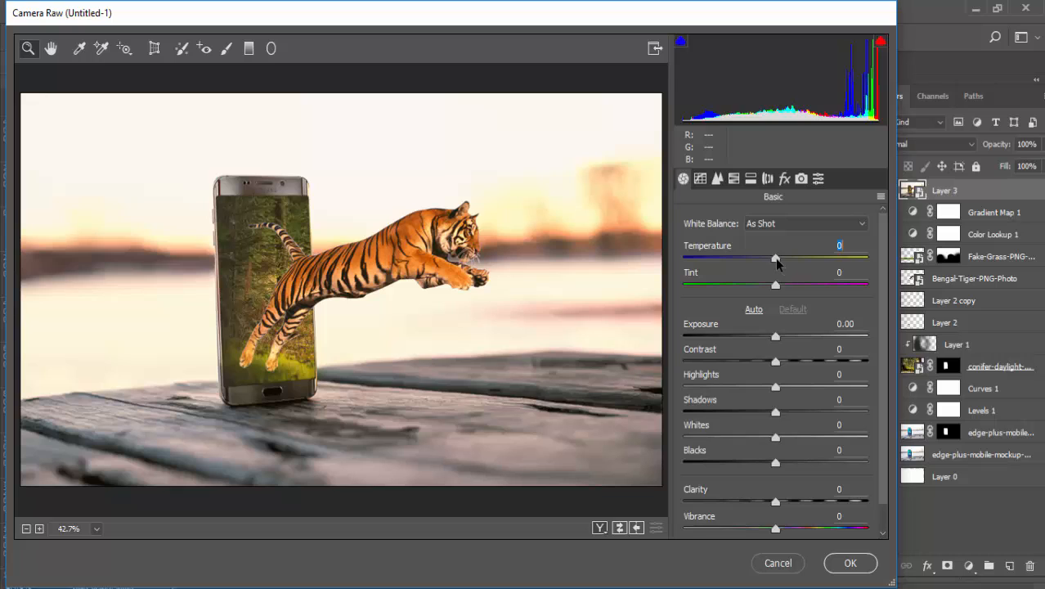
drag(777, 262, 781, 262)
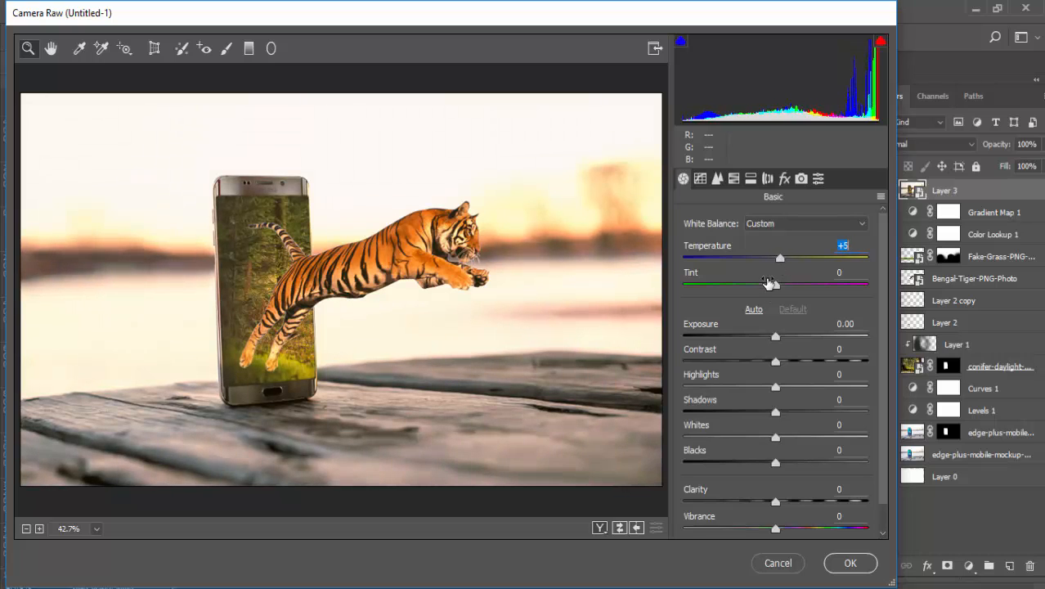
scroll(780, 329, down, 1)
drag(776, 332, 791, 331)
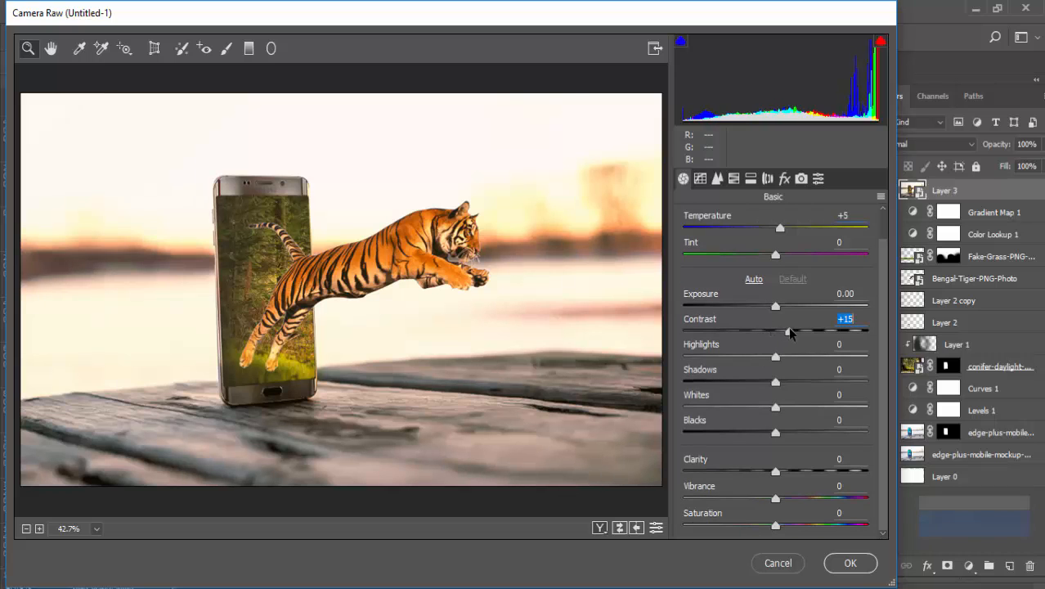
drag(773, 384, 724, 386)
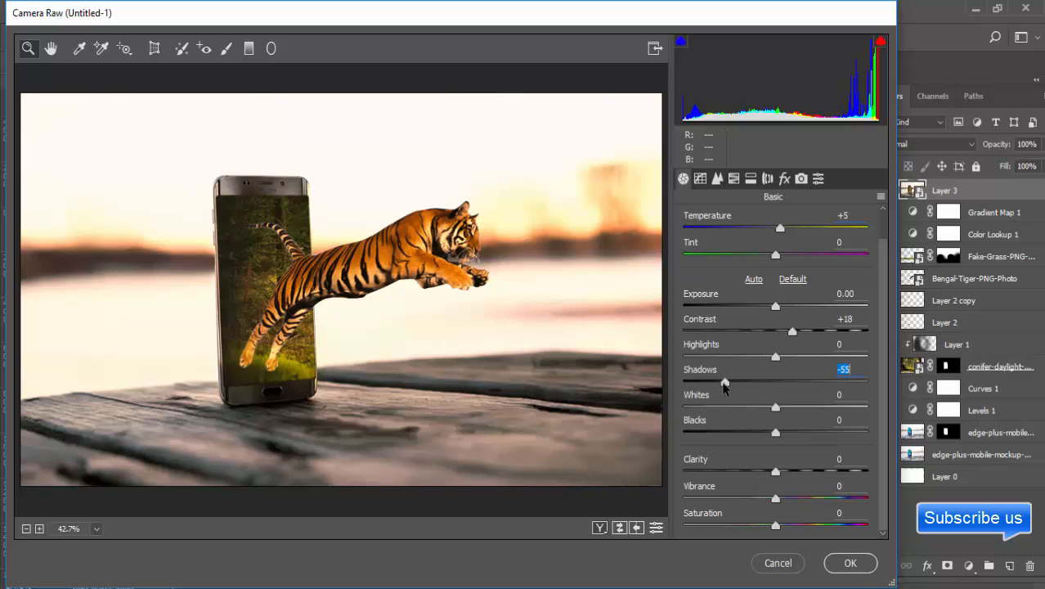
Step: Set Blacks to -18, Clarity to +4, and Vibrance and Saturation to +13, and apply the Camera Raw Filter
drag(775, 433, 739, 434)
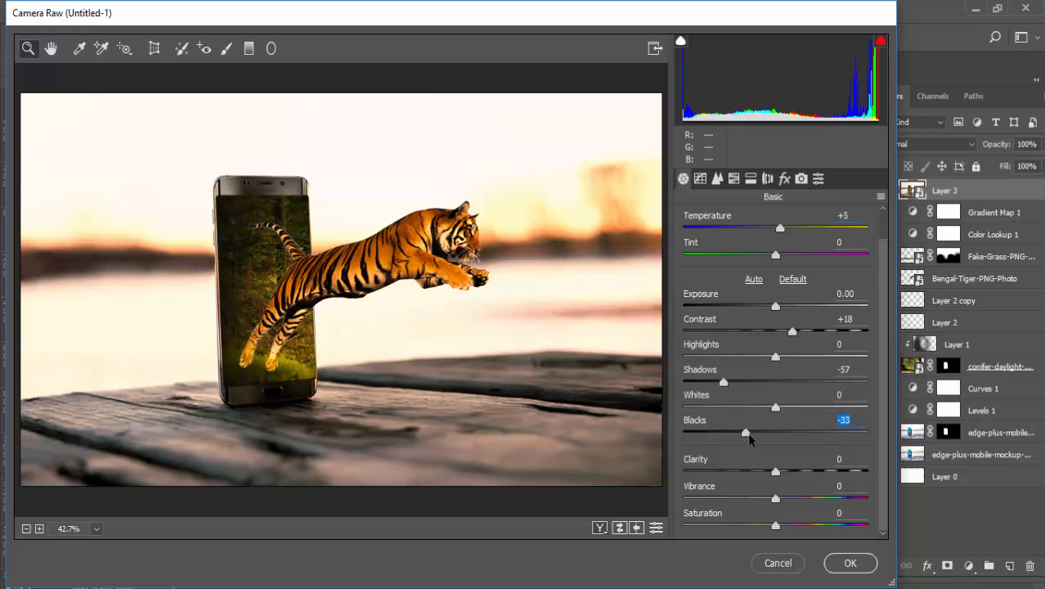
mouse_move(775, 472)
mouse_down()
mouse_move(802, 481)
mouse_move(782, 481)
mouse_up()
drag(752, 442, 768, 433)
drag(775, 500, 788, 527)
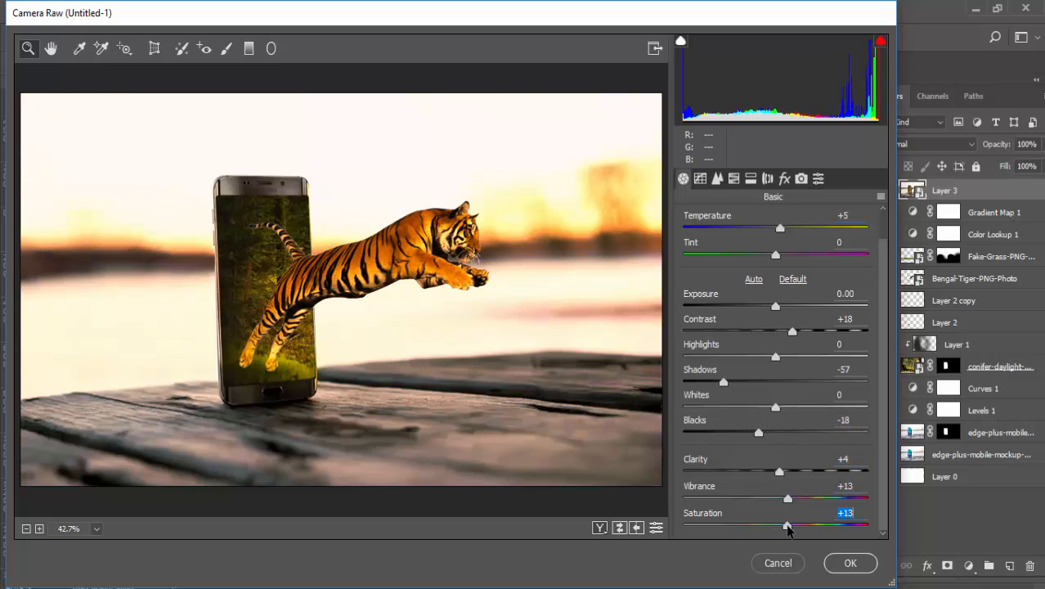
click(851, 562)
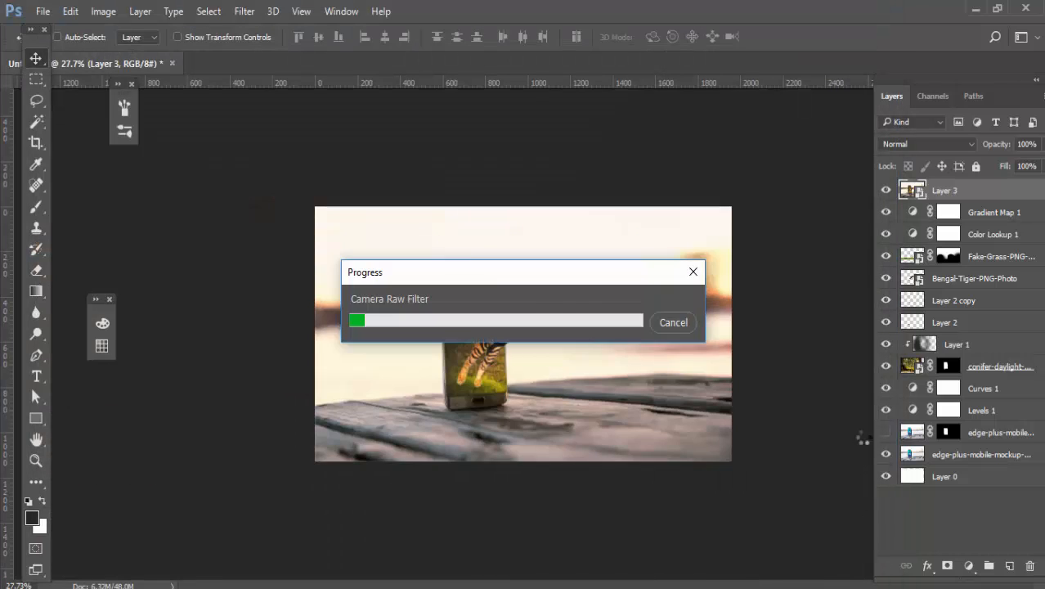
Step: Compare the image with and without the filtered merged layer and inspect the final composite at different magnifications
click(884, 192)
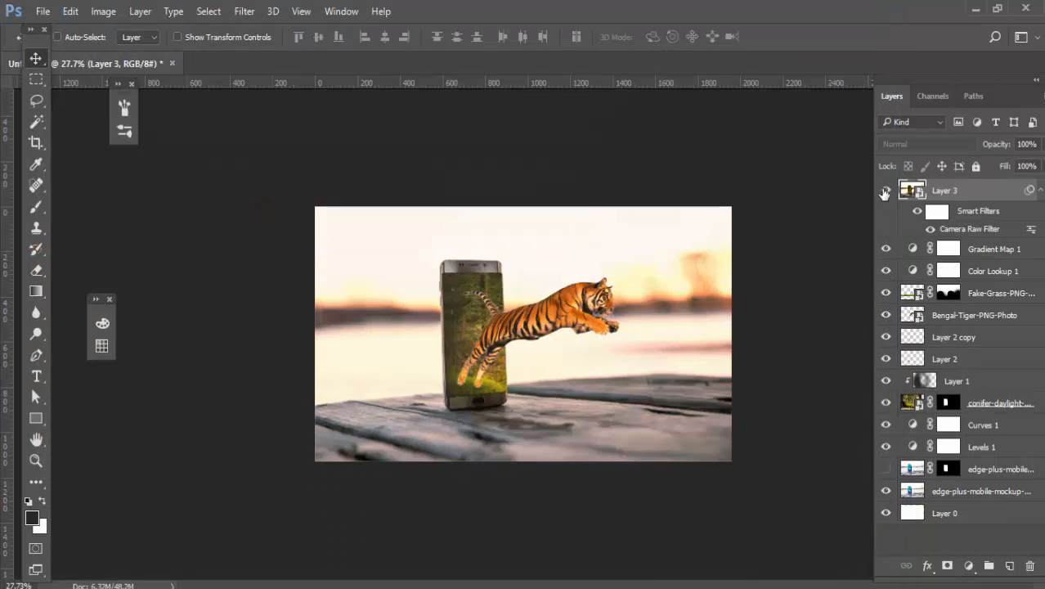
click(884, 192)
click(883, 193)
click(883, 192)
click(884, 192)
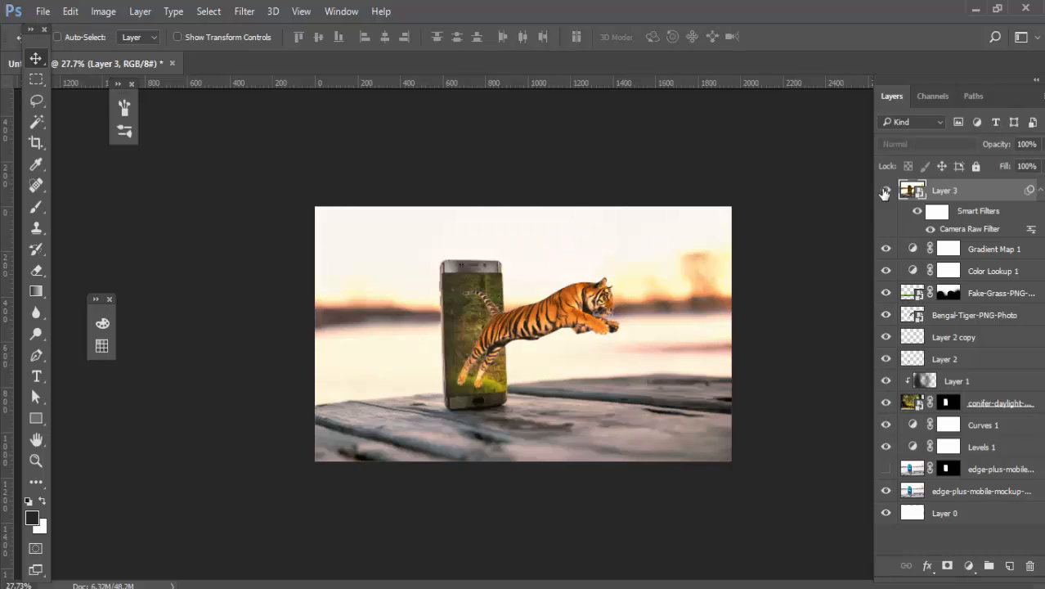
scroll(460, 314, up, 3)
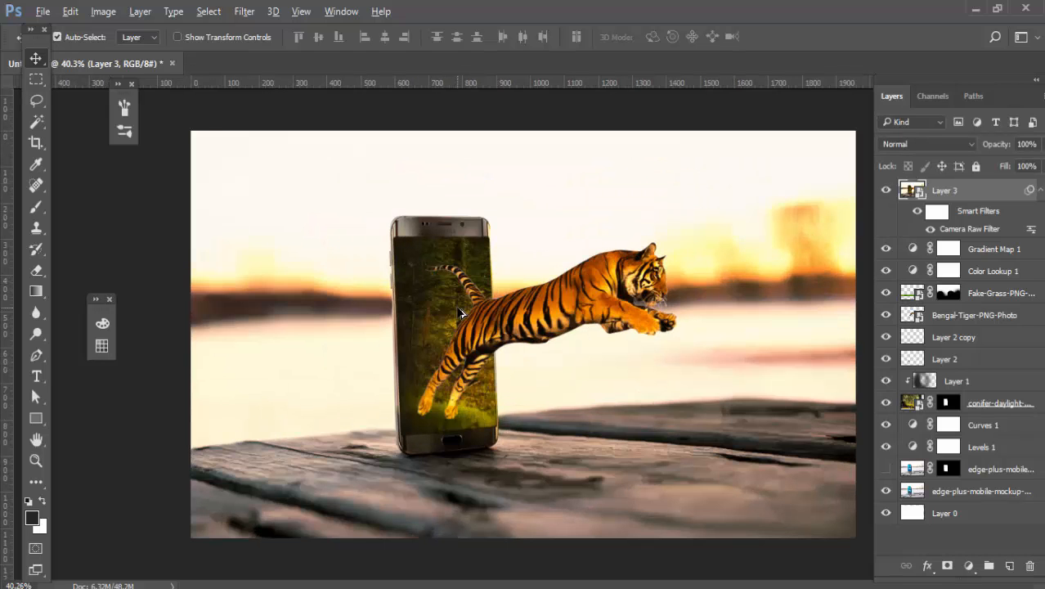
scroll(459, 314, down, 2)
scroll(460, 314, up, 1)
scroll(460, 314, down, 1)
scroll(460, 314, up, 2)
scroll(459, 314, down, 2)
scroll(459, 314, up, 2)
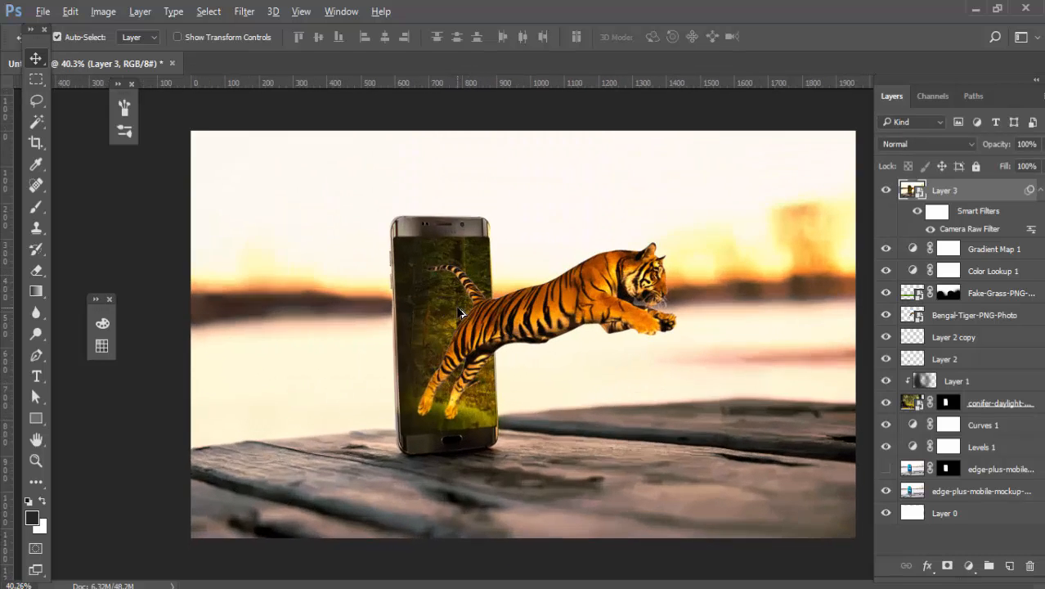